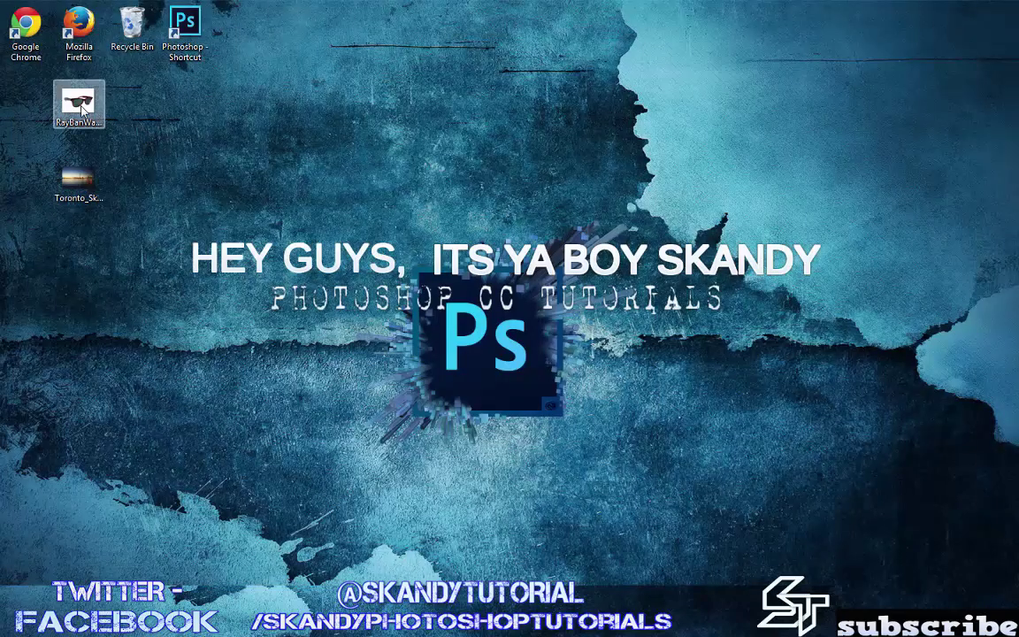
Step: Open the RayBan sunglasses photo and duplicate its background as Layer 1
drag(80, 106, 373, 281)
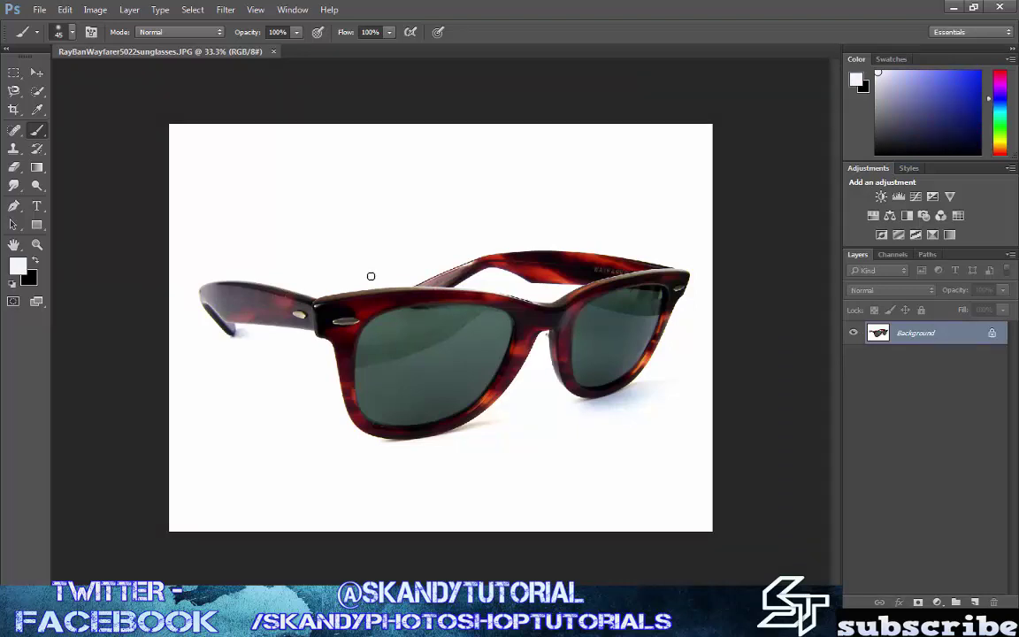
key(ctrl+j)
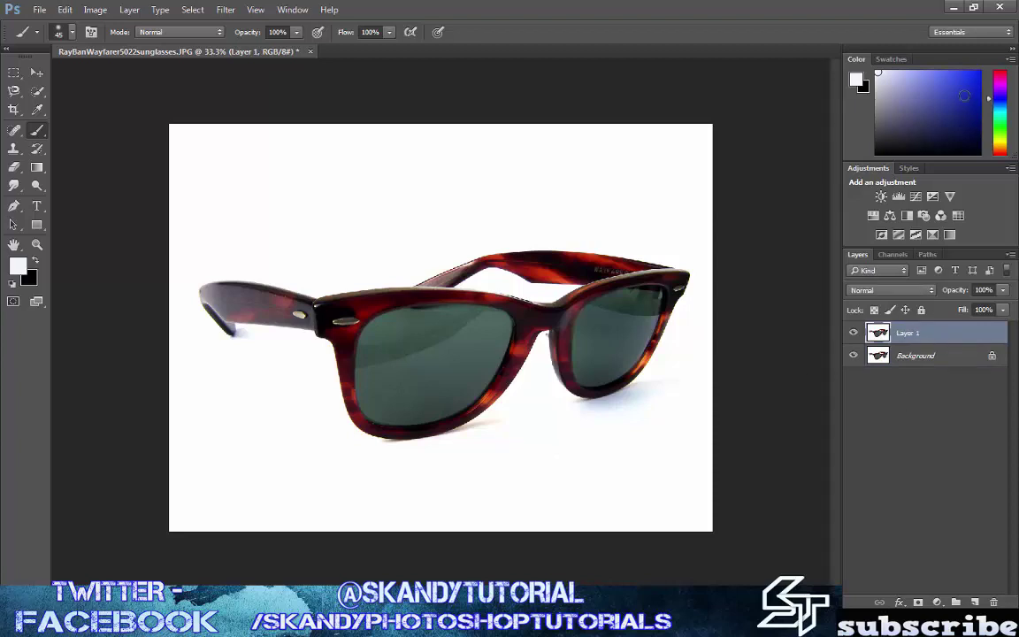
Step: Drag the Toronto skyline photo from the desktop into the sunglasses document
click(952, 8)
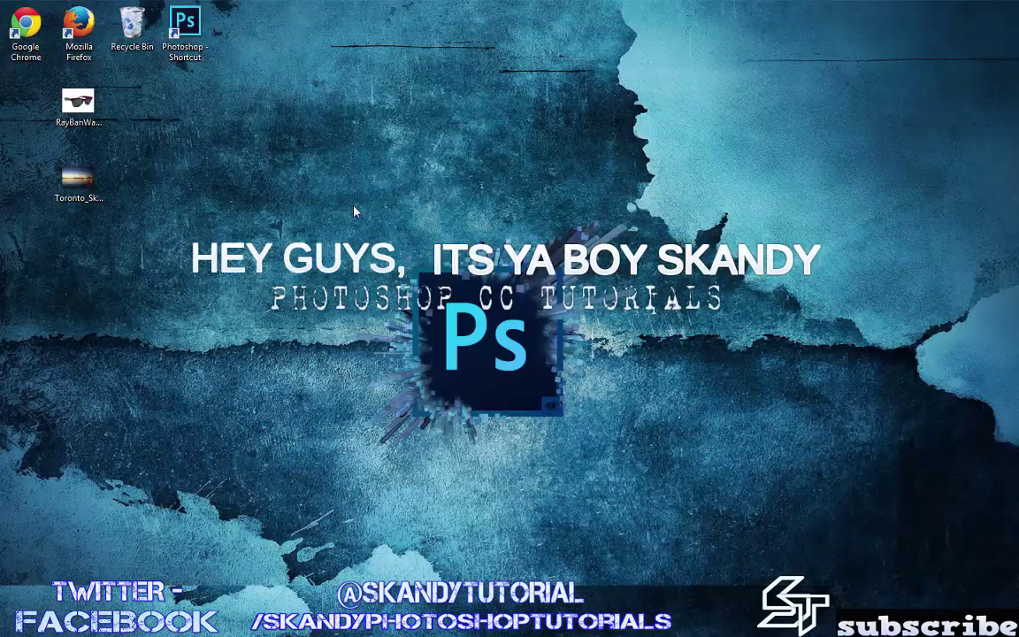
click(84, 186)
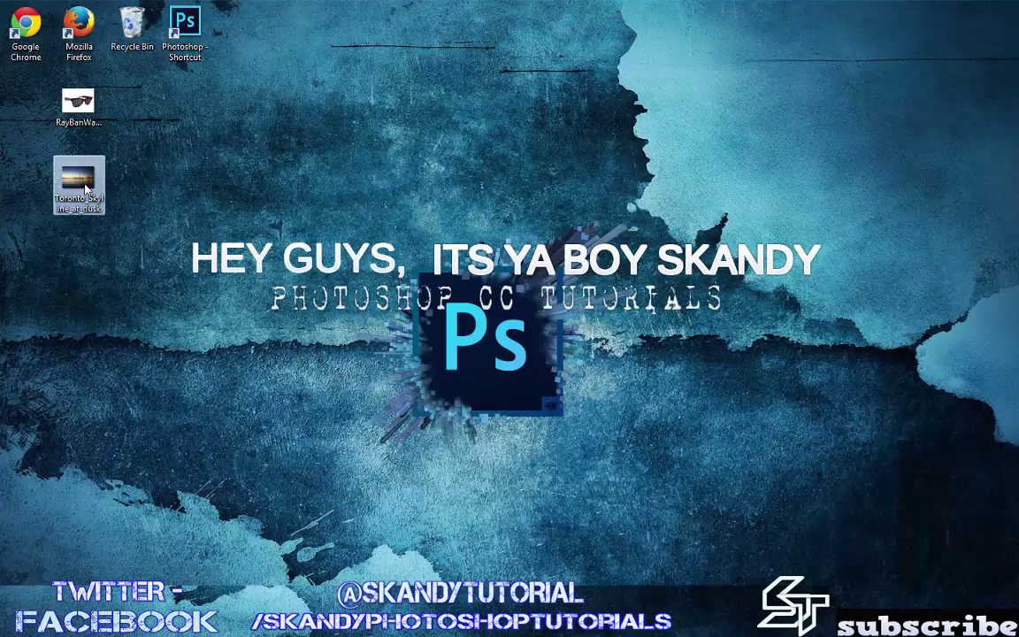
drag(86, 187, 507, 339)
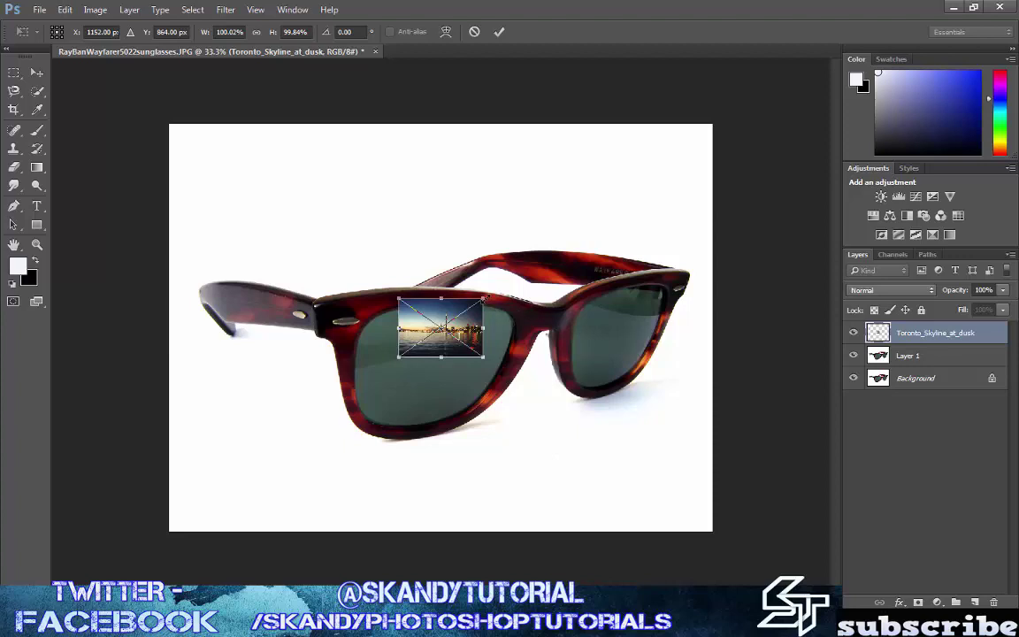
Step: Scale up the skyline, set its opacity to 38%, and position it over both lenses
drag(484, 298, 644, 228)
drag(580, 376, 643, 371)
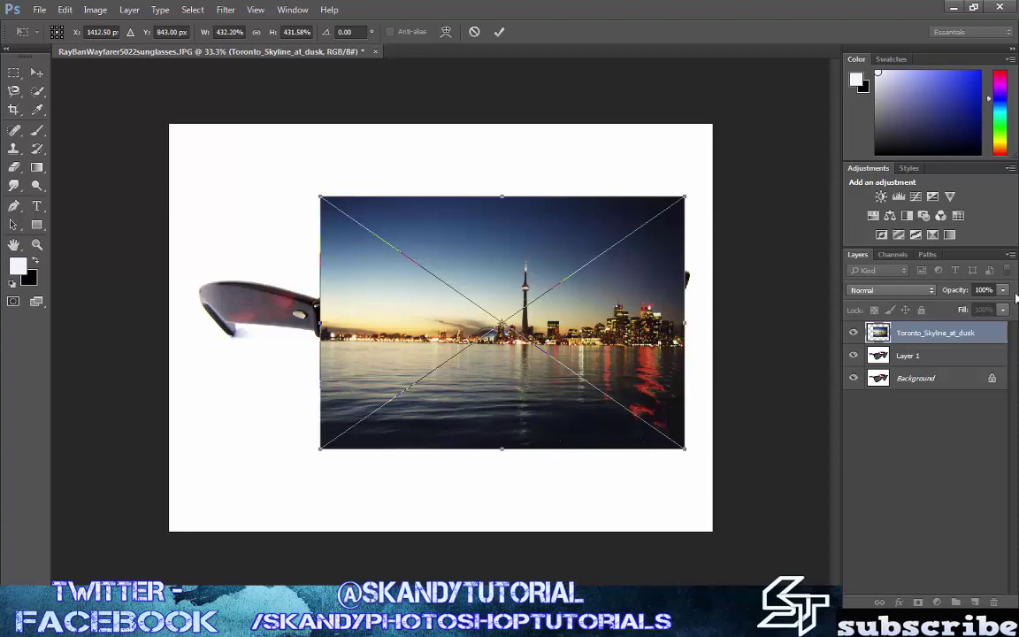
drag(1003, 291, 957, 317)
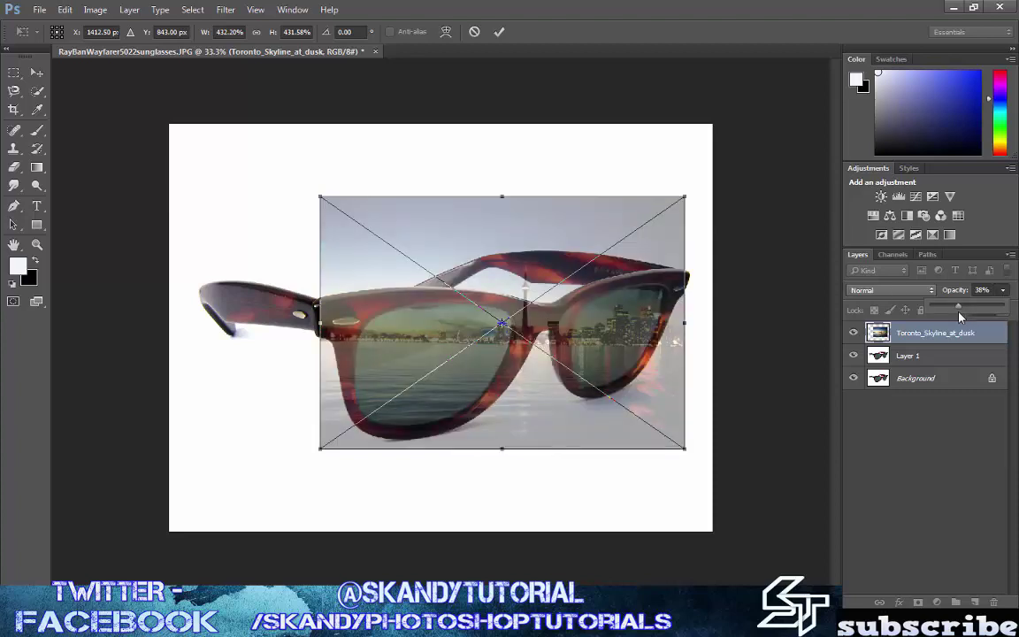
drag(605, 294, 579, 336)
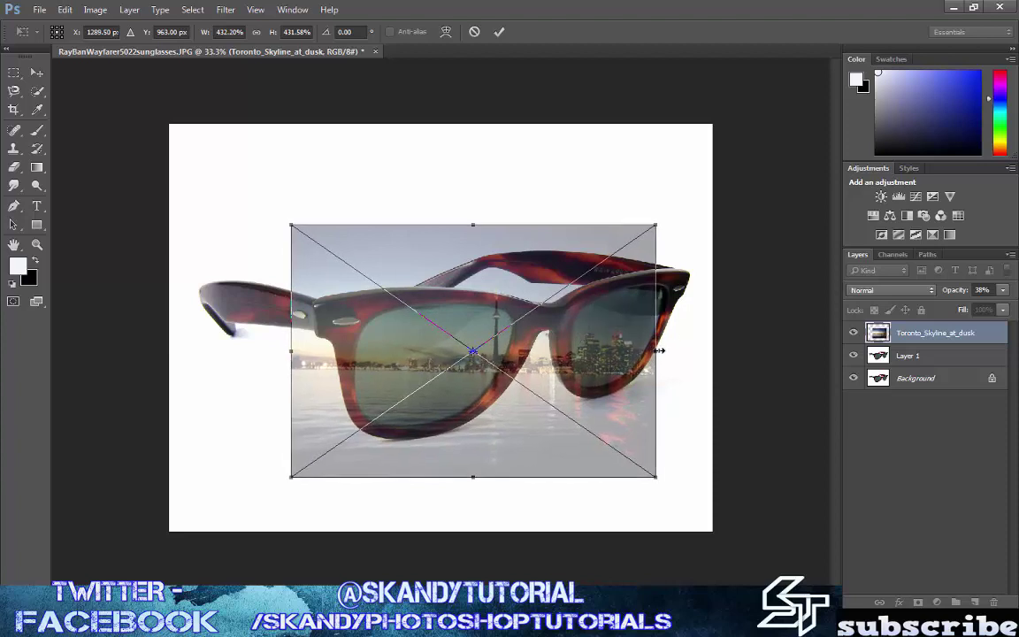
drag(659, 349, 665, 346)
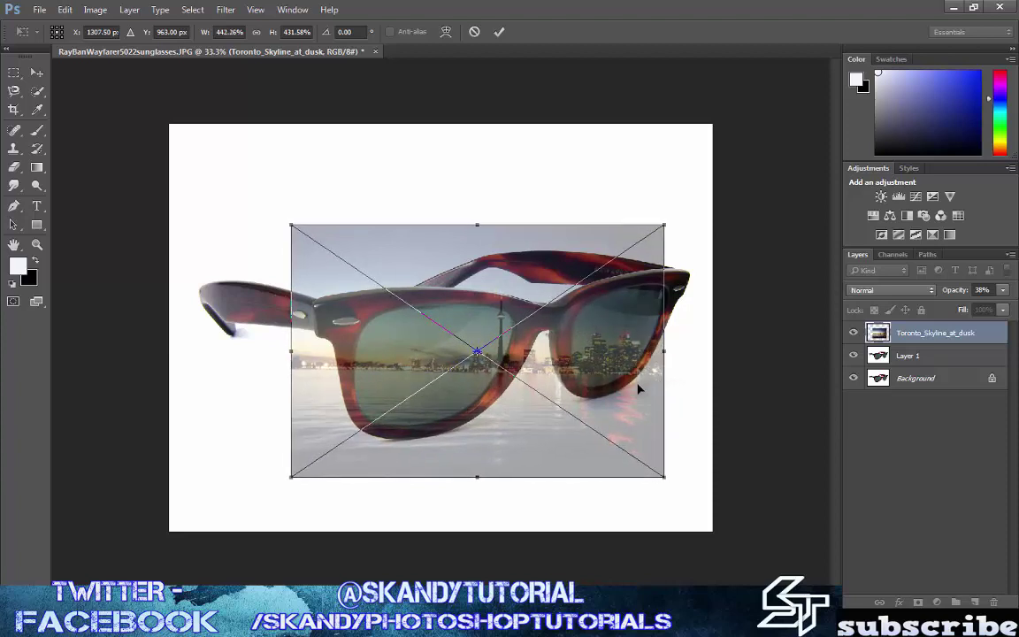
drag(636, 387, 635, 383)
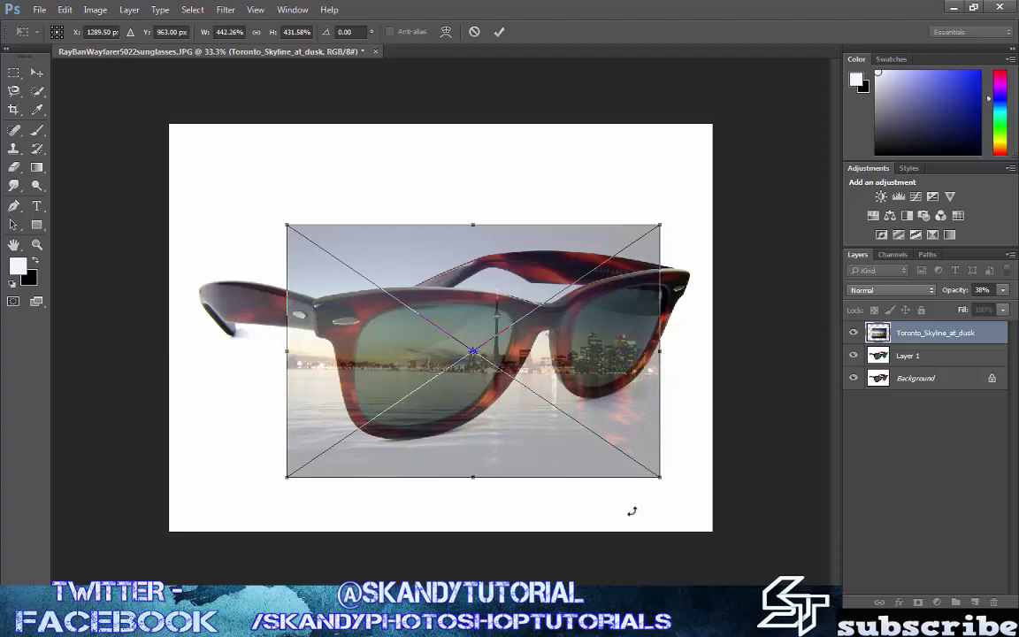
drag(633, 382, 638, 381)
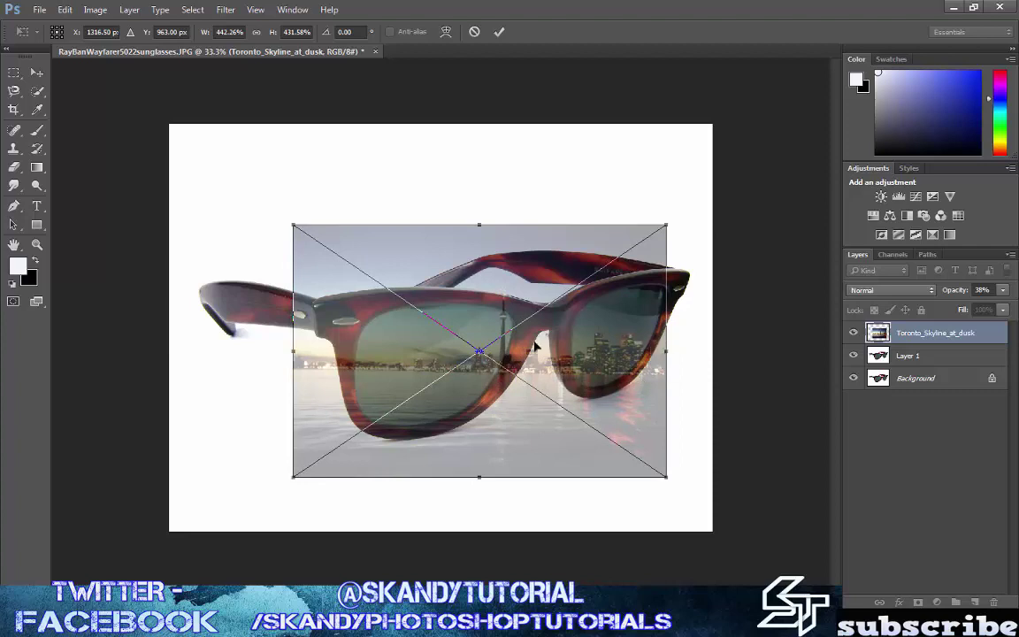
click(498, 32)
key(b)
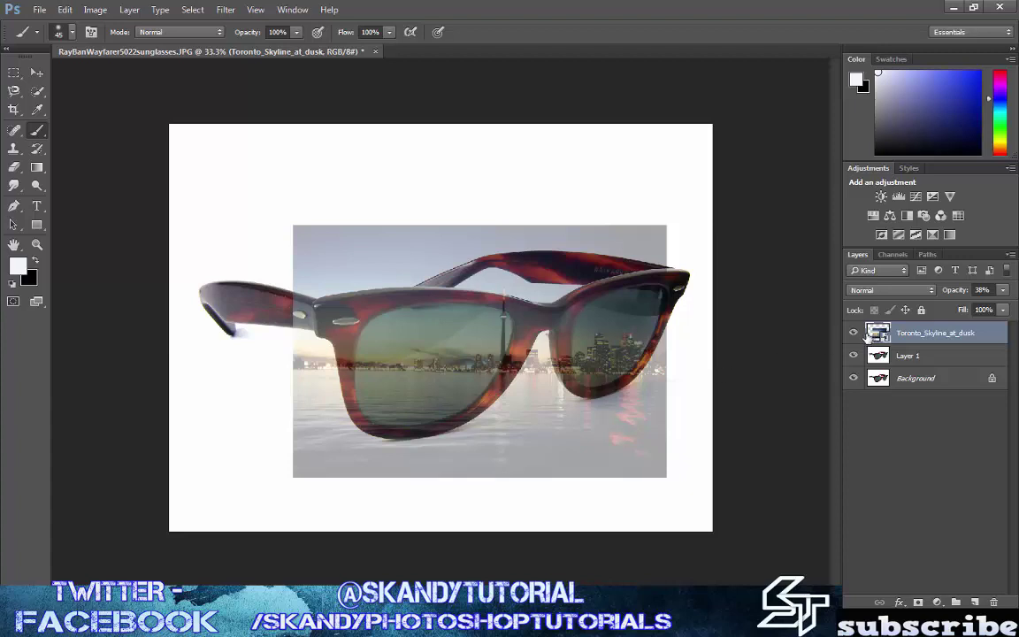
Step: Merge Layer 1 with the skyline layer, select Background, and hide the merged skyline layer
ctrl+click(926, 355)
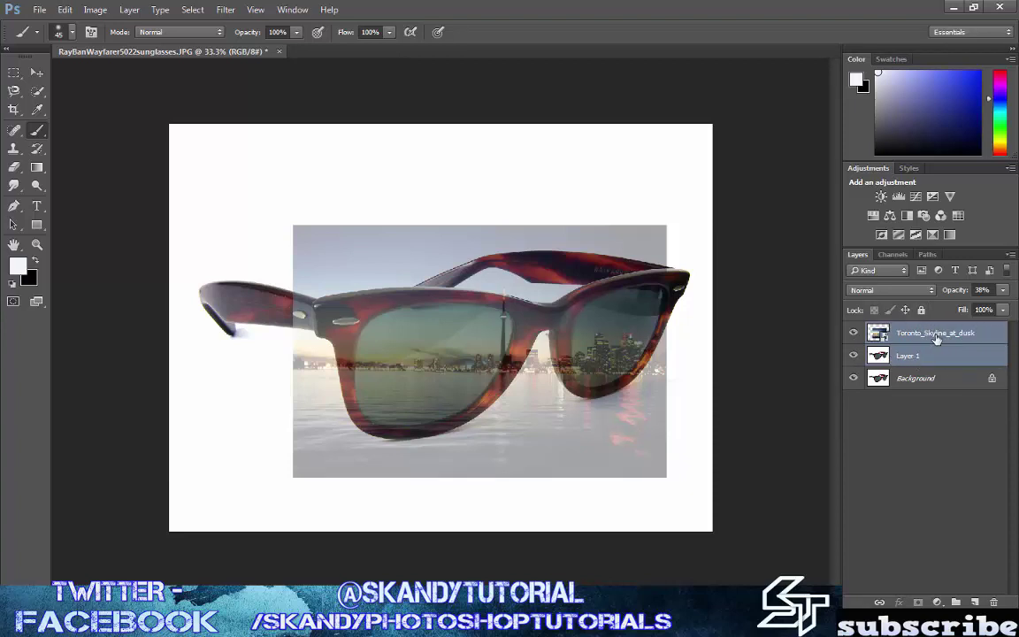
right_click(924, 343)
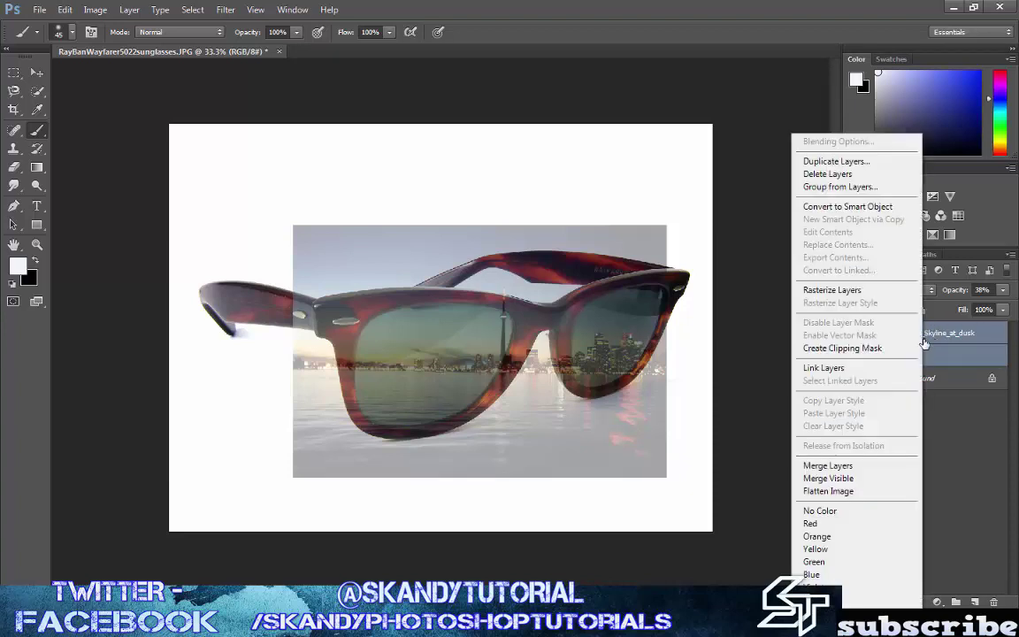
click(856, 467)
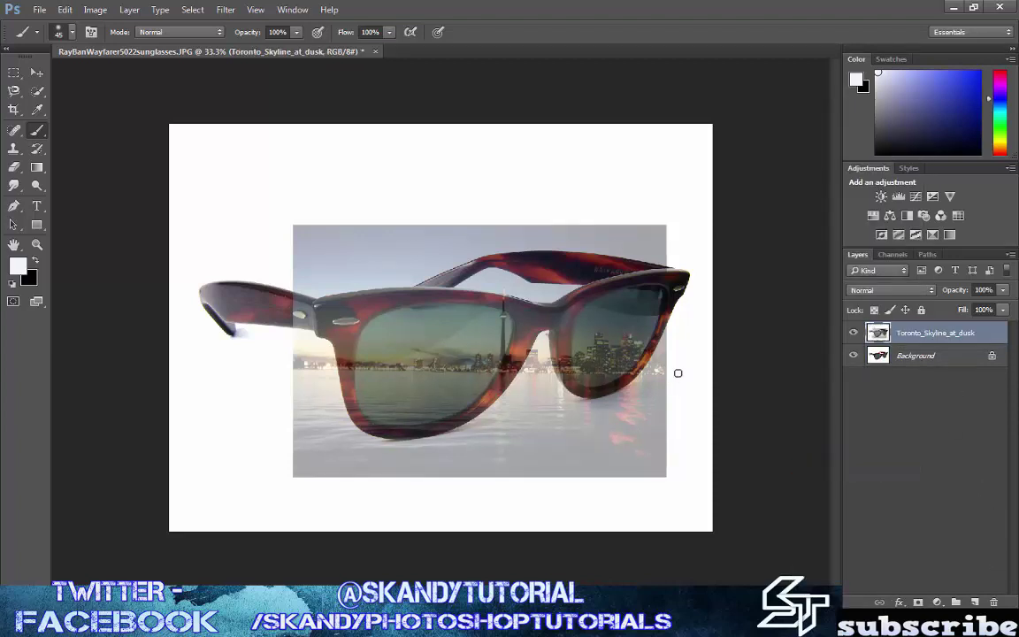
click(900, 357)
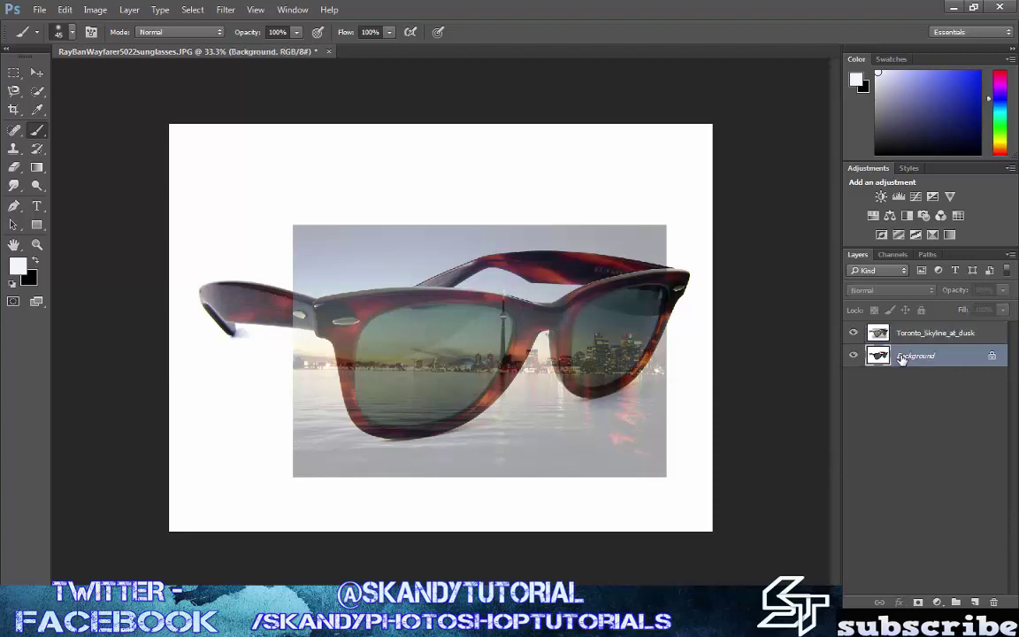
click(853, 334)
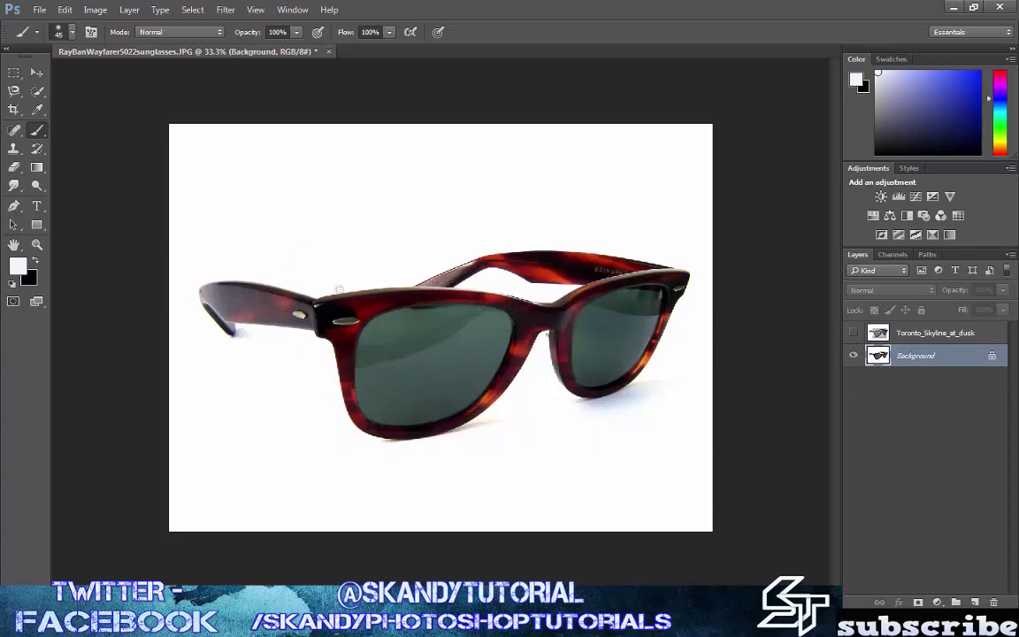
Step: Quick-select both lenses with a 250 brush, subtracting the hinge and surrounding frame edges
click(37, 91)
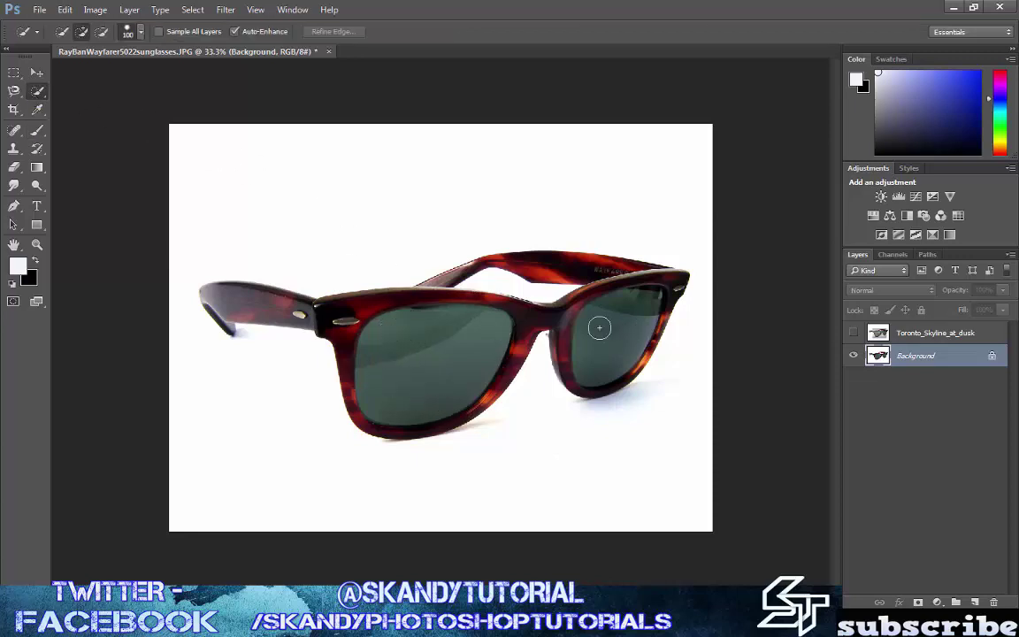
key(bracketright)
key(bracketright)
key(bracketright)
key(bracketright)
key(bracketright)
click(424, 360)
click(617, 327)
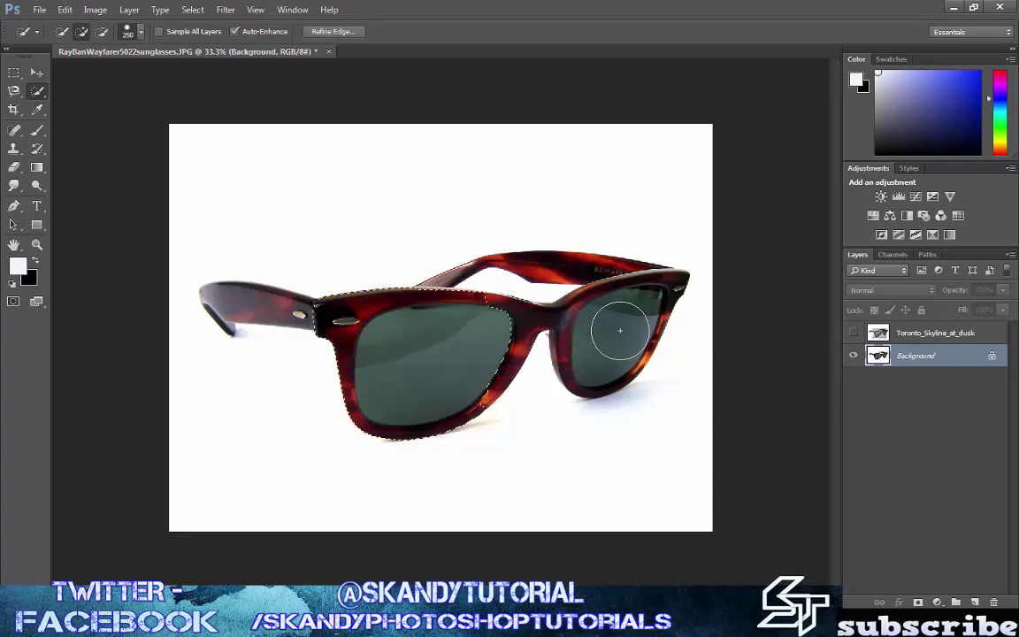
alt+click(330, 325)
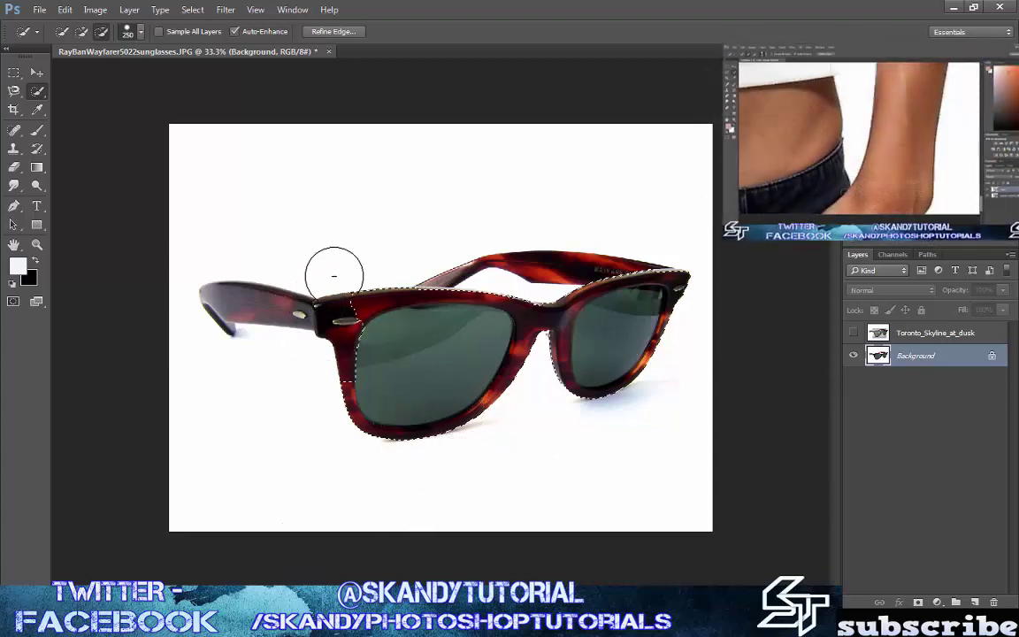
mouse_move(334, 276)
mouse_down()
mouse_move(450, 252)
mouse_move(496, 259)
mouse_move(455, 237)
mouse_up()
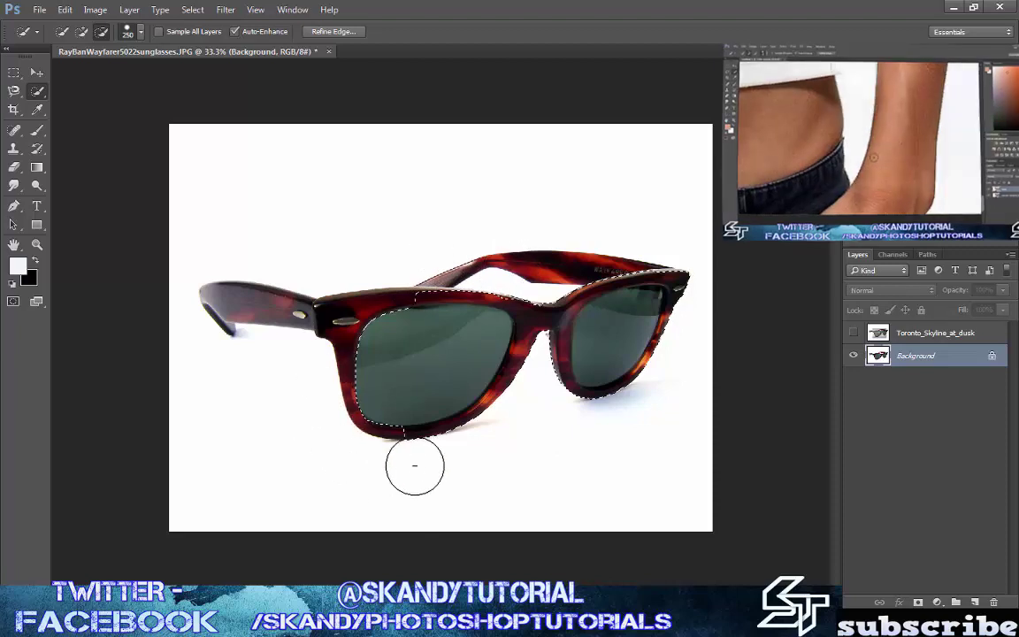
mouse_move(415, 465)
mouse_down()
mouse_move(478, 450)
mouse_move(528, 399)
mouse_move(497, 287)
mouse_move(490, 293)
mouse_up()
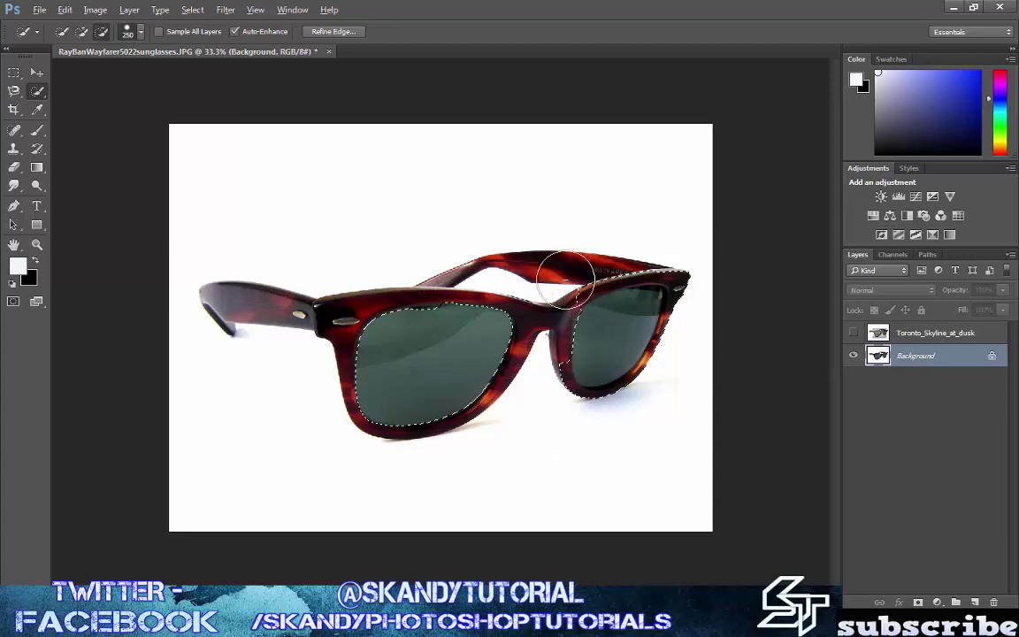
mouse_move(564, 277)
mouse_down()
mouse_move(626, 252)
mouse_move(678, 252)
mouse_move(704, 278)
mouse_move(706, 304)
mouse_move(611, 411)
mouse_move(560, 409)
mouse_up()
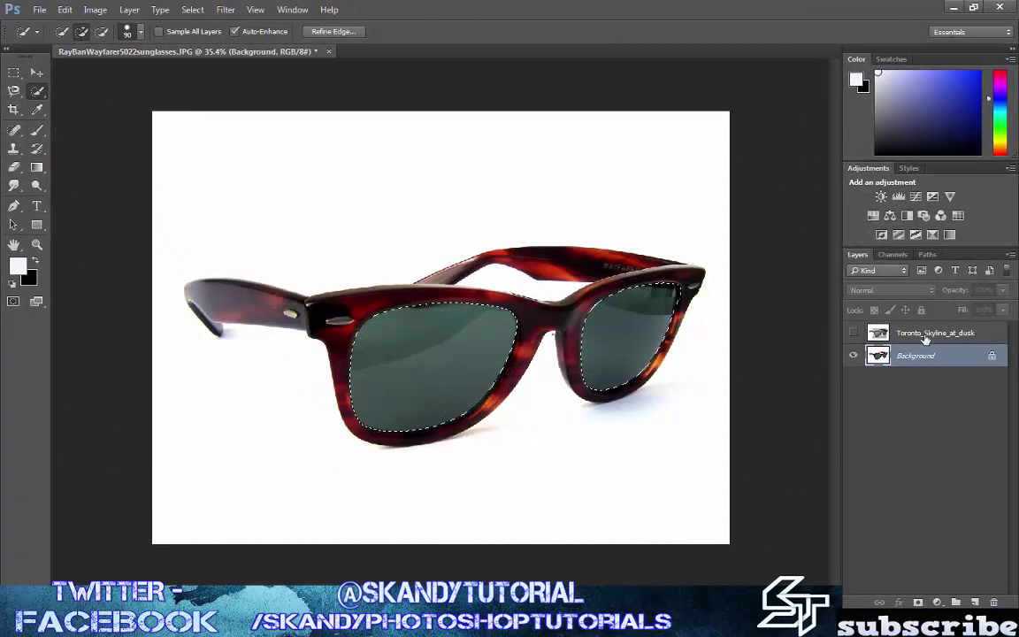
Step: Show the skyline layer and refine the lens selection in On Black view, outputting a new masked layer
click(884, 333)
click(853, 333)
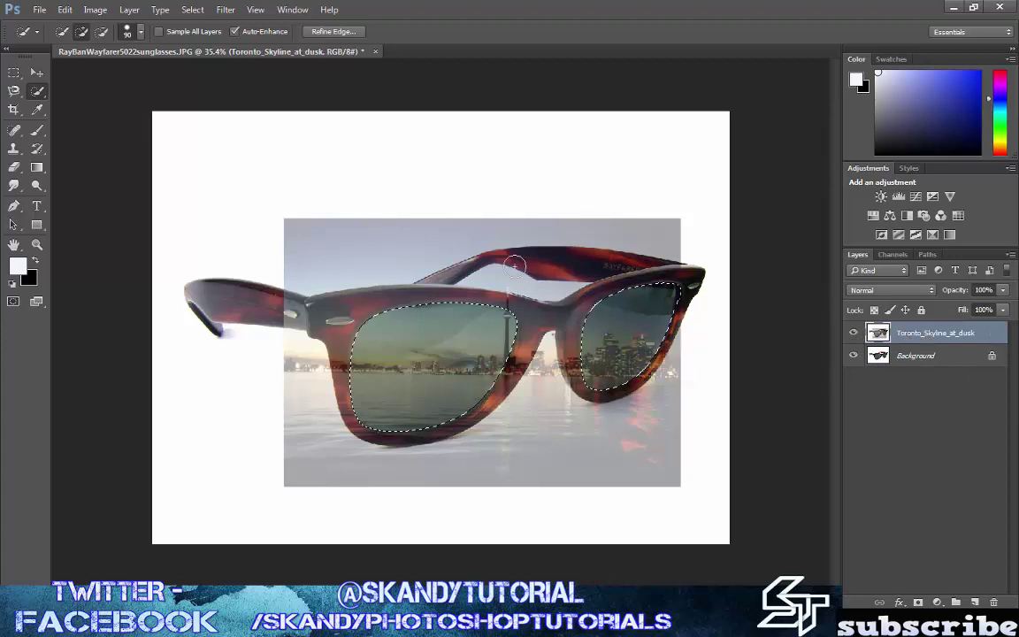
click(333, 32)
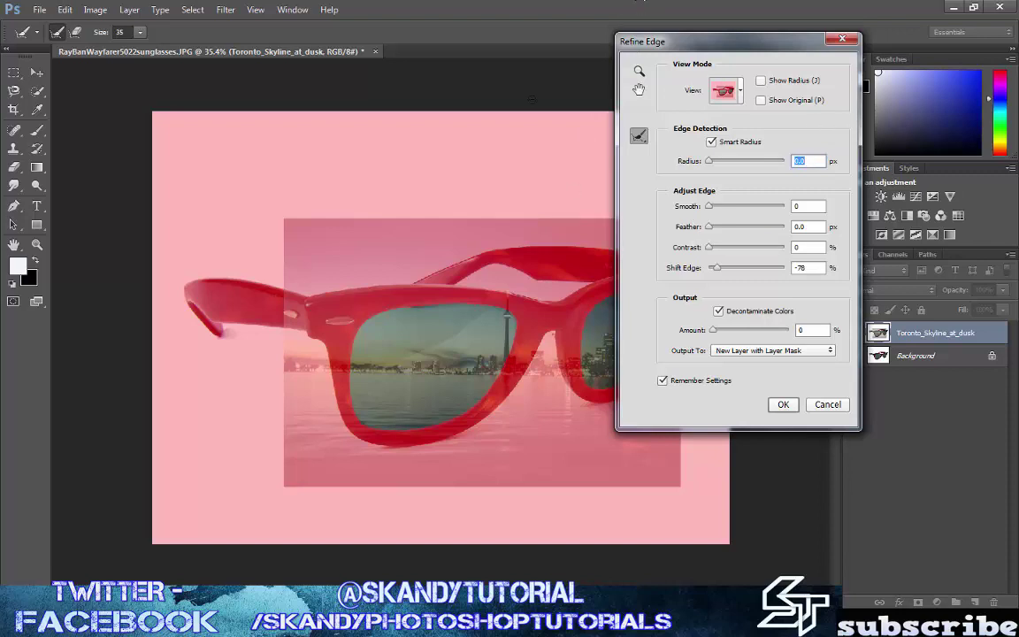
click(740, 90)
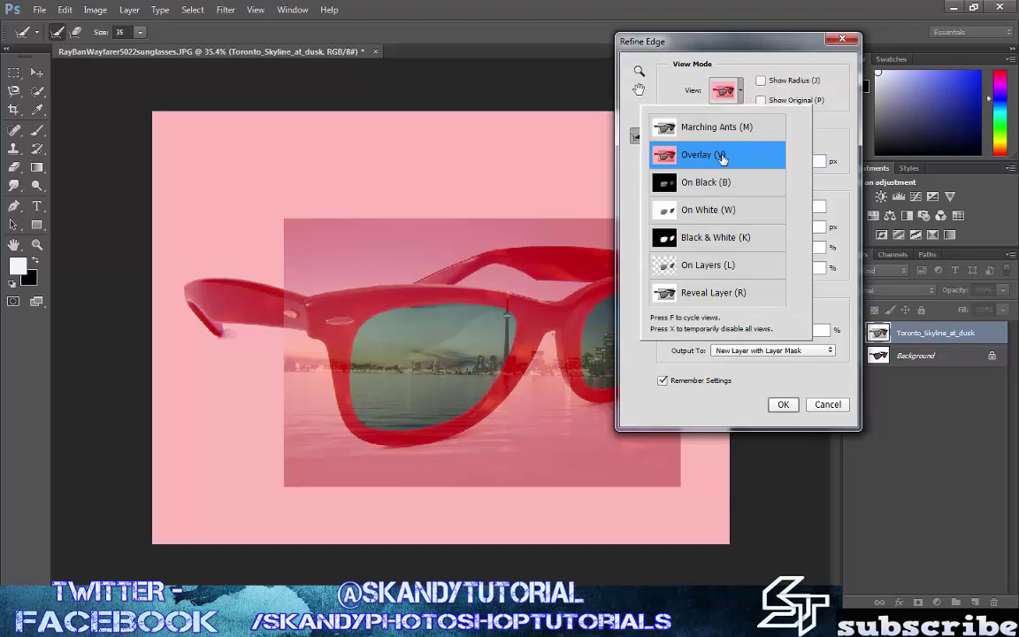
click(741, 92)
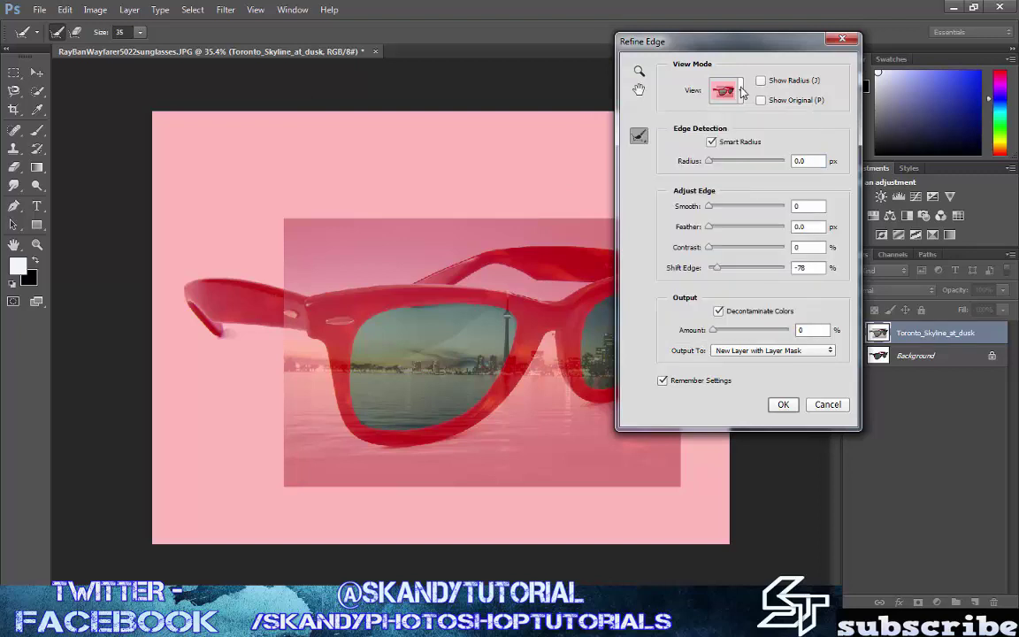
click(741, 92)
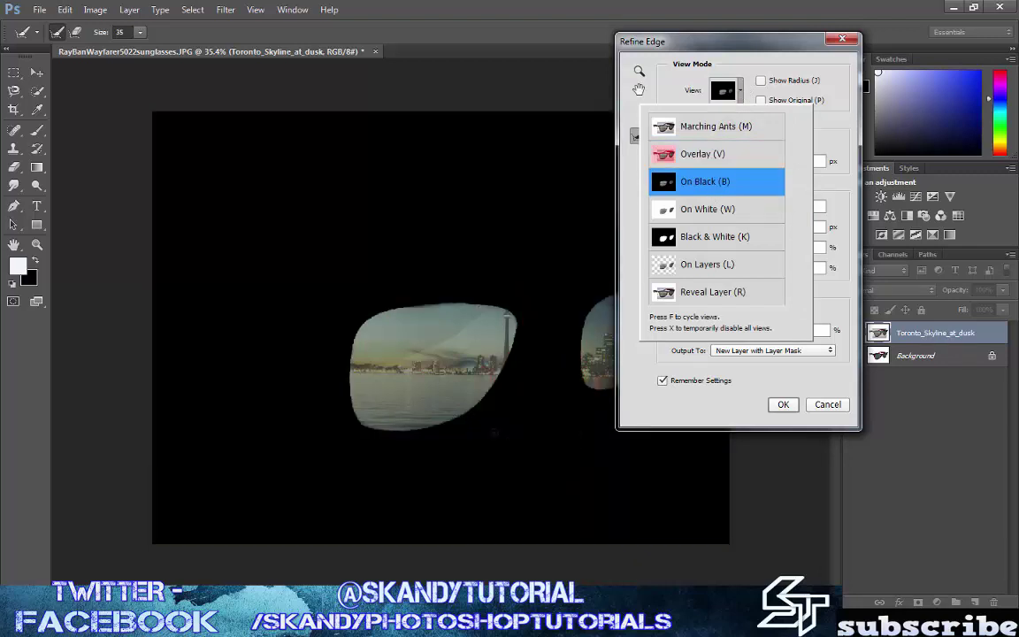
drag(763, 50, 820, 35)
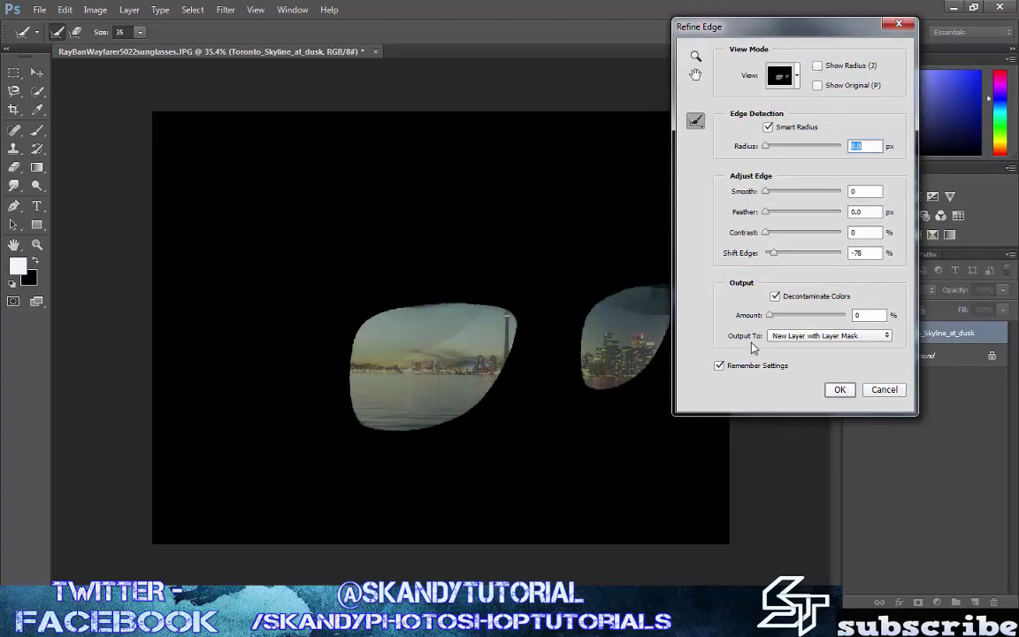
click(839, 390)
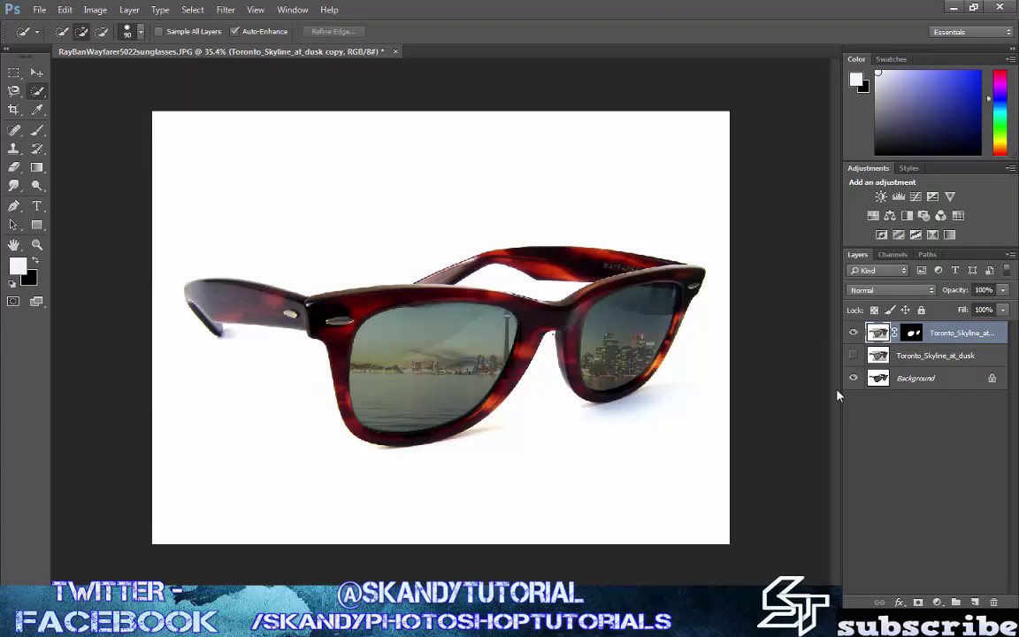
Step: Delete the hidden original Toronto_Skyline_at_dusk layer and select the masked copy
click(937, 358)
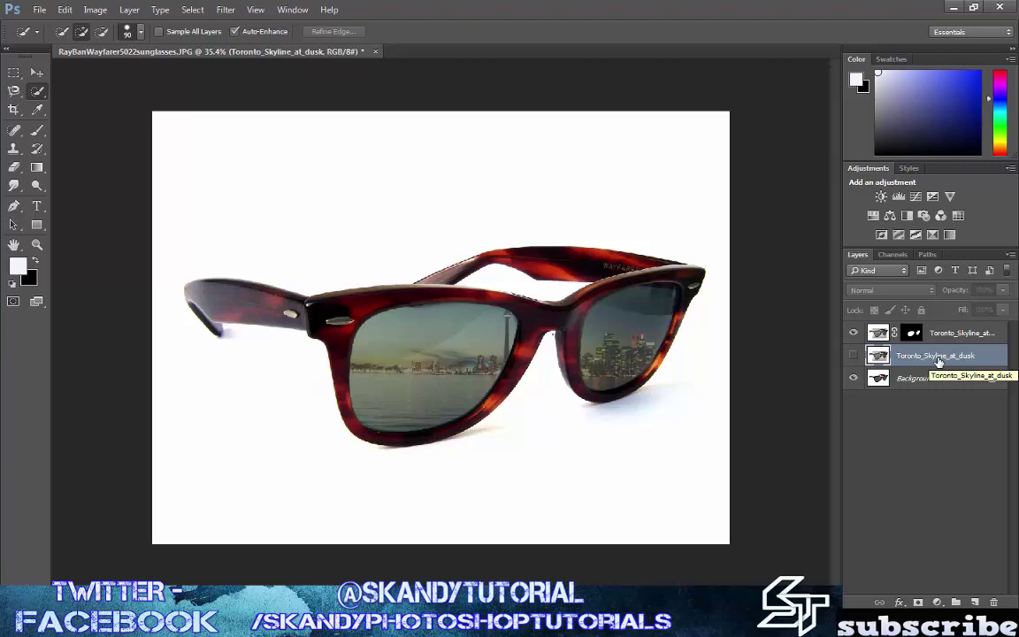
key(Delete)
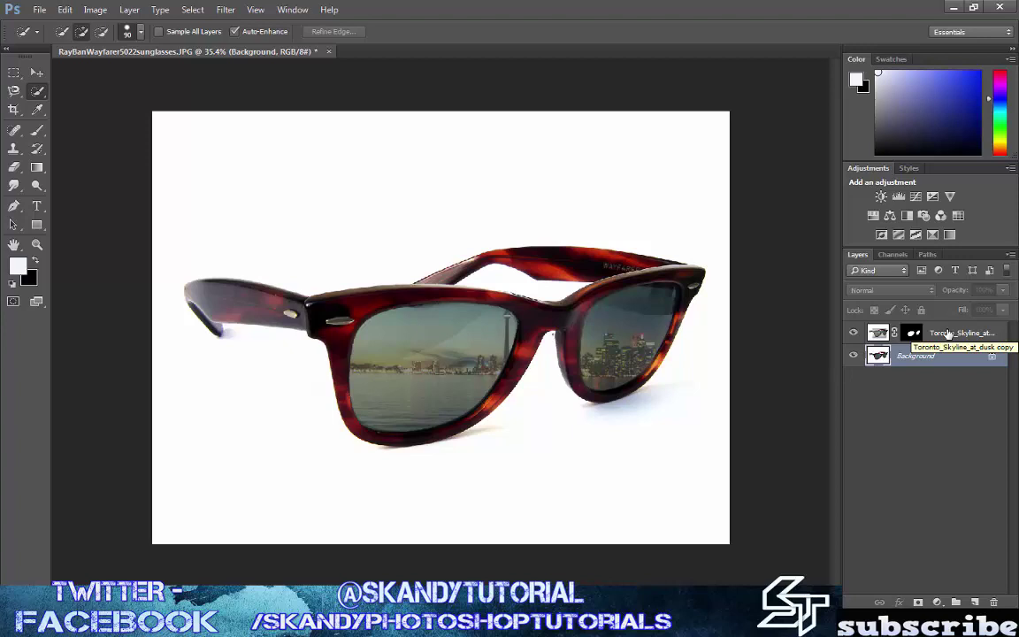
click(948, 332)
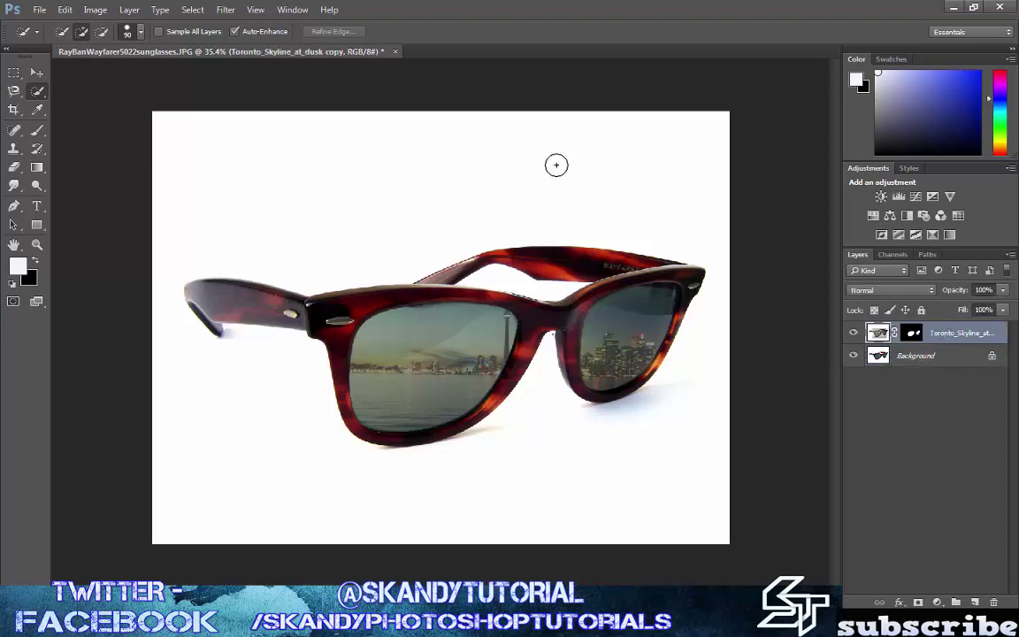
Step: Open Image > Adjustments > Curves on the masked skyline copy
click(95, 10)
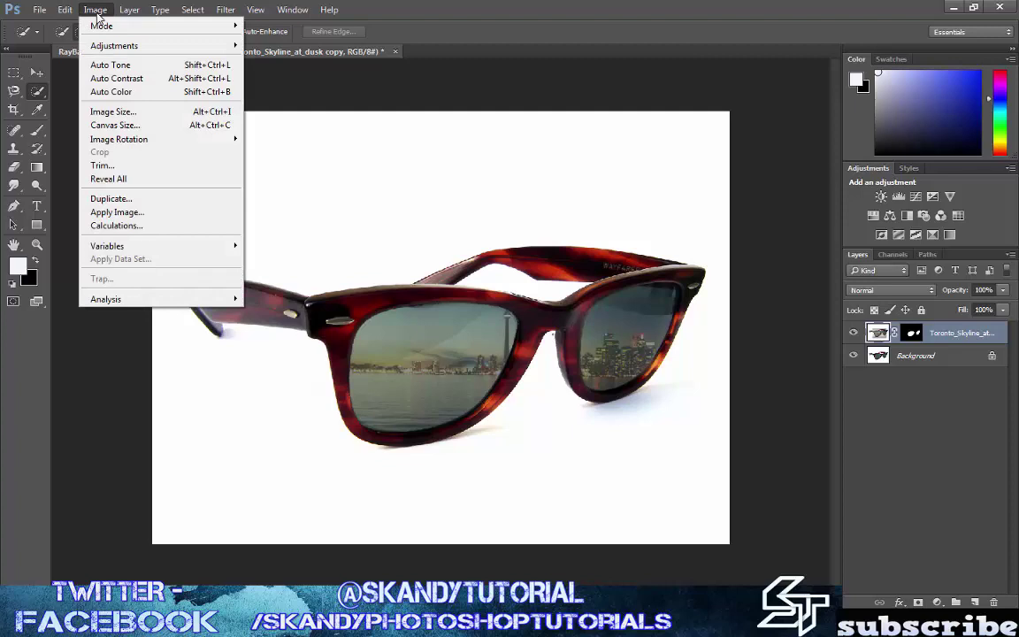
mouse_move(149, 49)
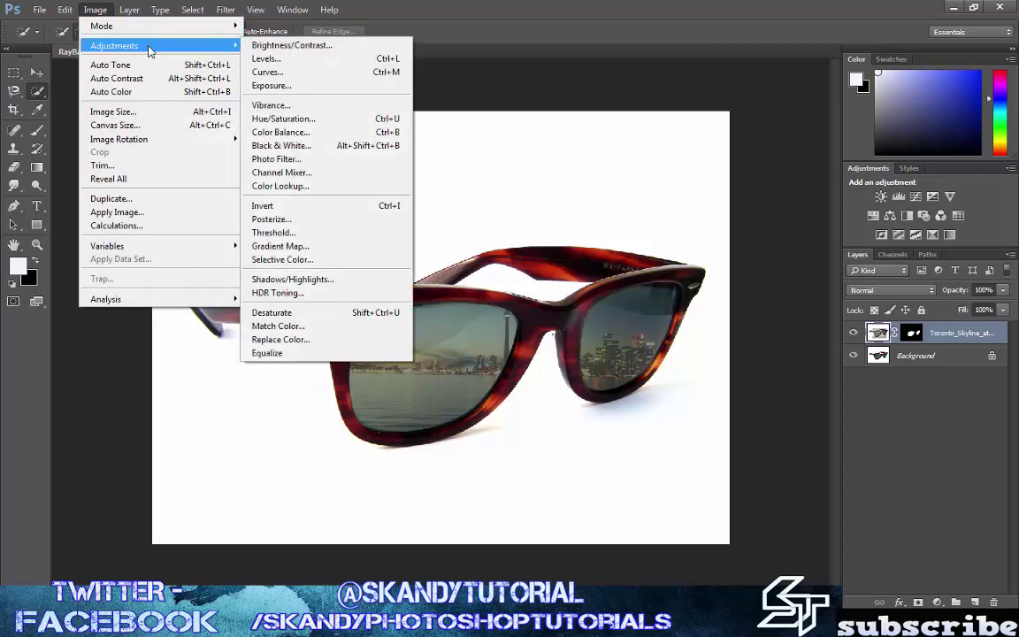
click(294, 75)
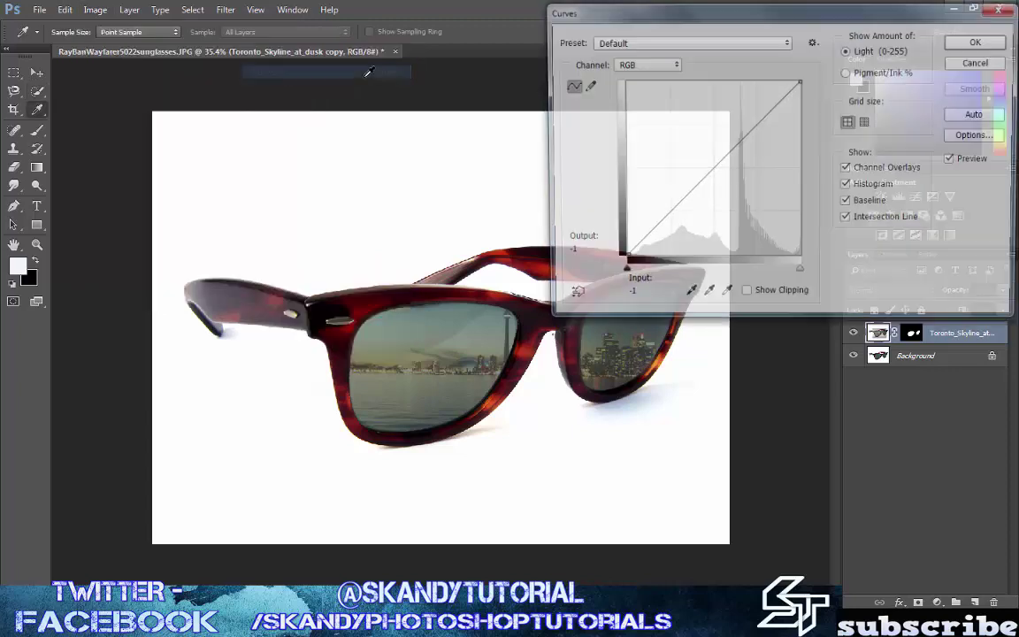
drag(669, 10, 913, 42)
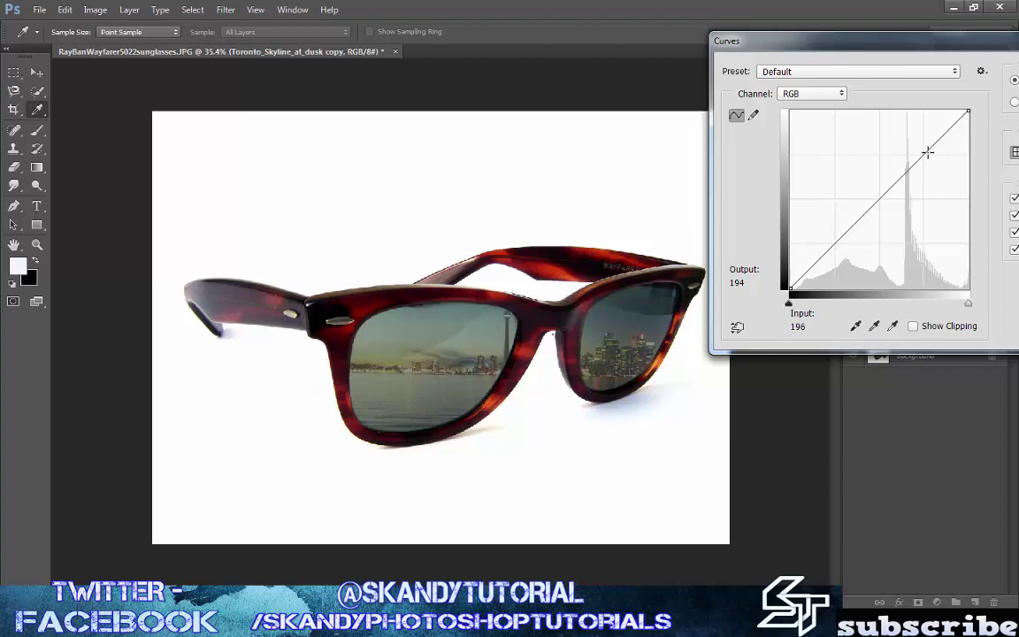
Step: Bend the curve down with two points, the lower at input 111, output 52
drag(926, 151, 933, 160)
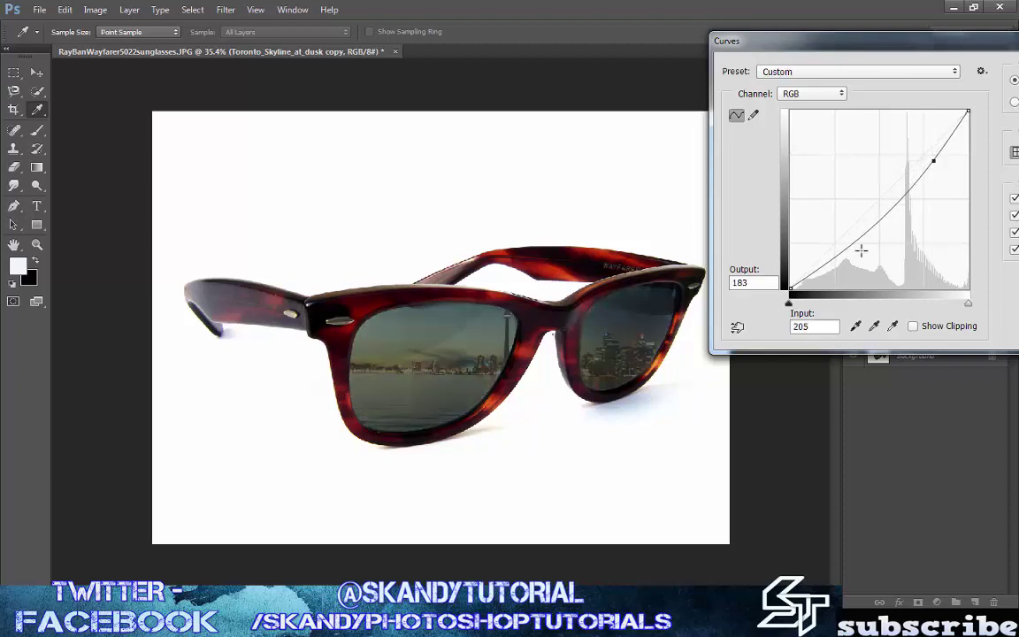
drag(835, 257, 843, 263)
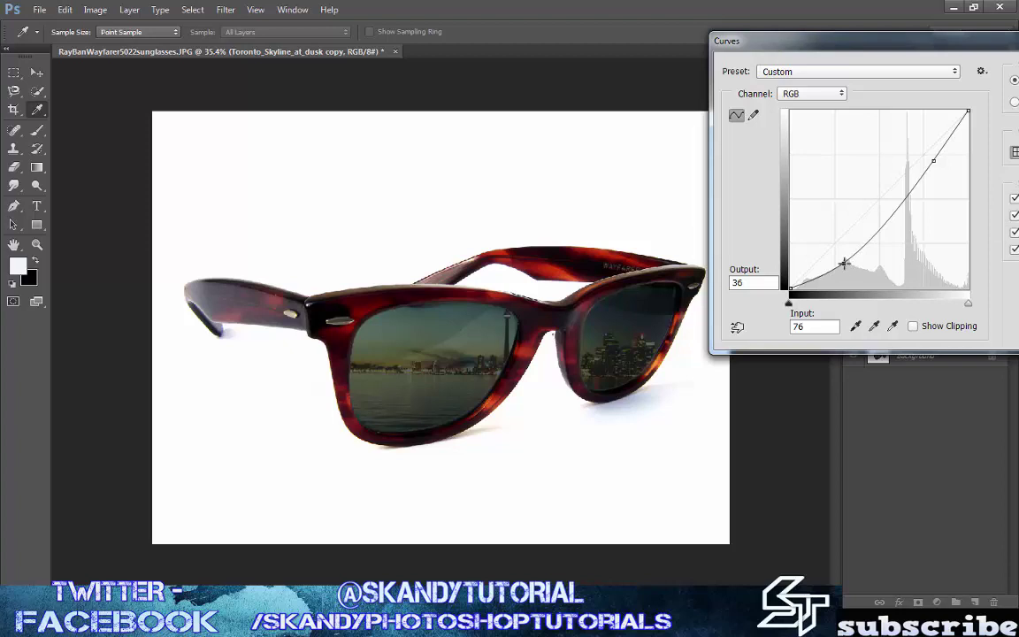
drag(845, 265, 826, 238)
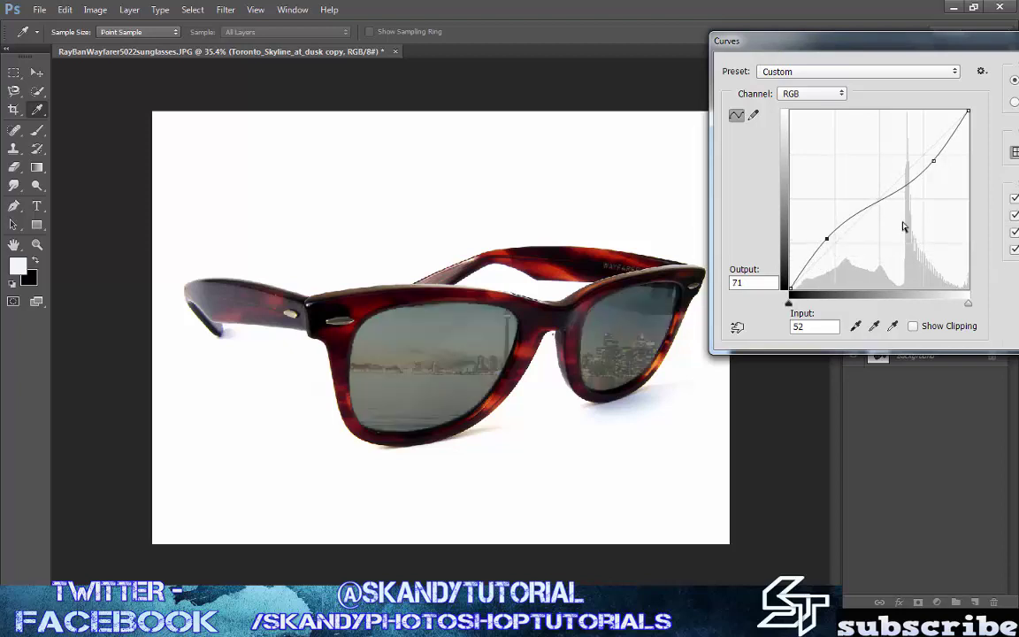
click(931, 157)
drag(931, 156, 927, 144)
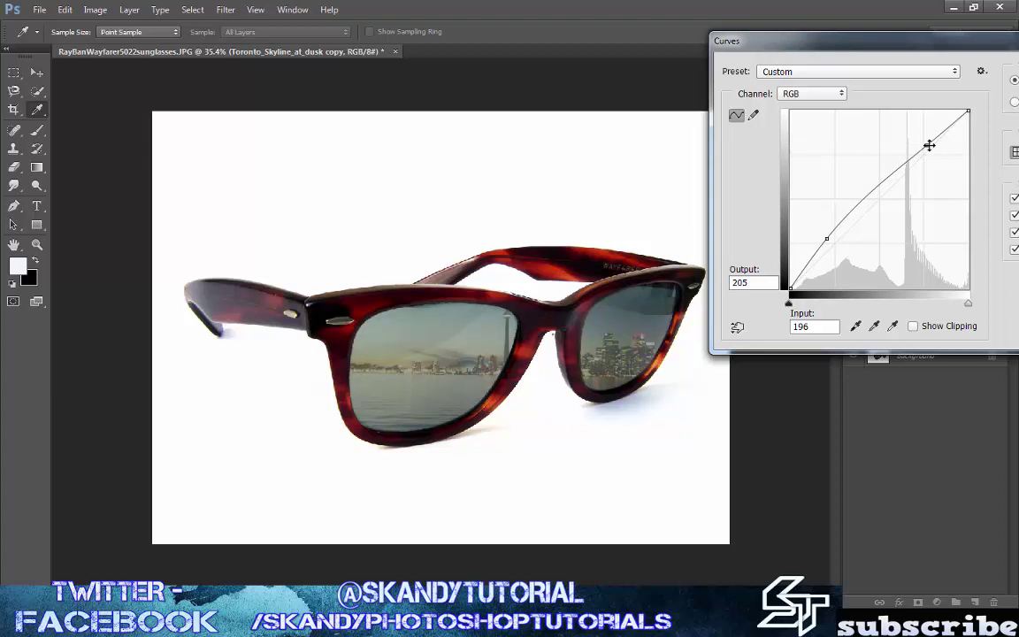
drag(928, 144, 939, 160)
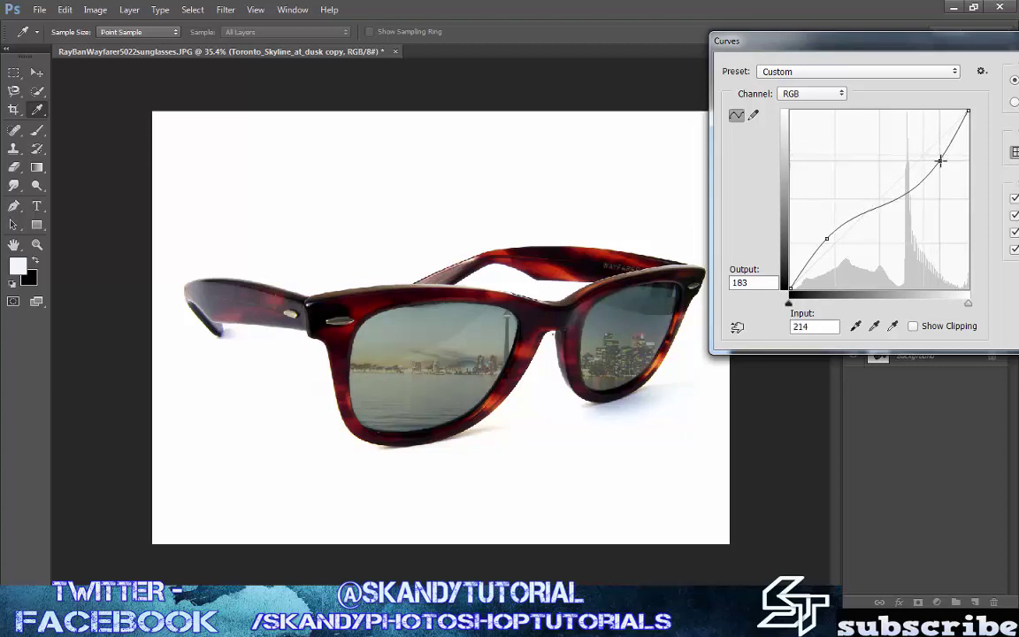
click(826, 238)
drag(827, 239, 868, 252)
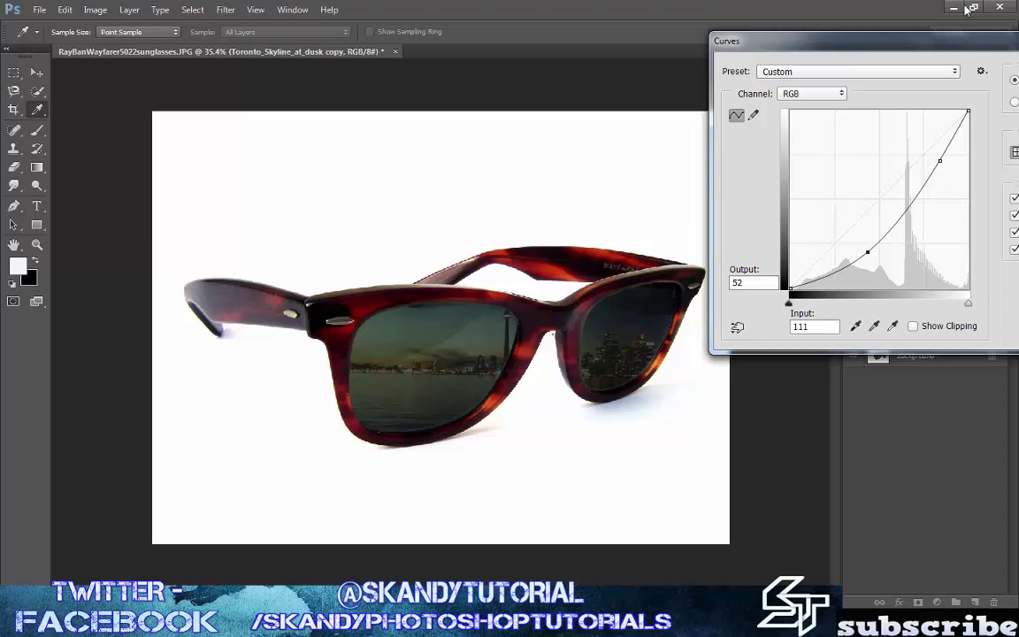
drag(960, 54, 691, 30)
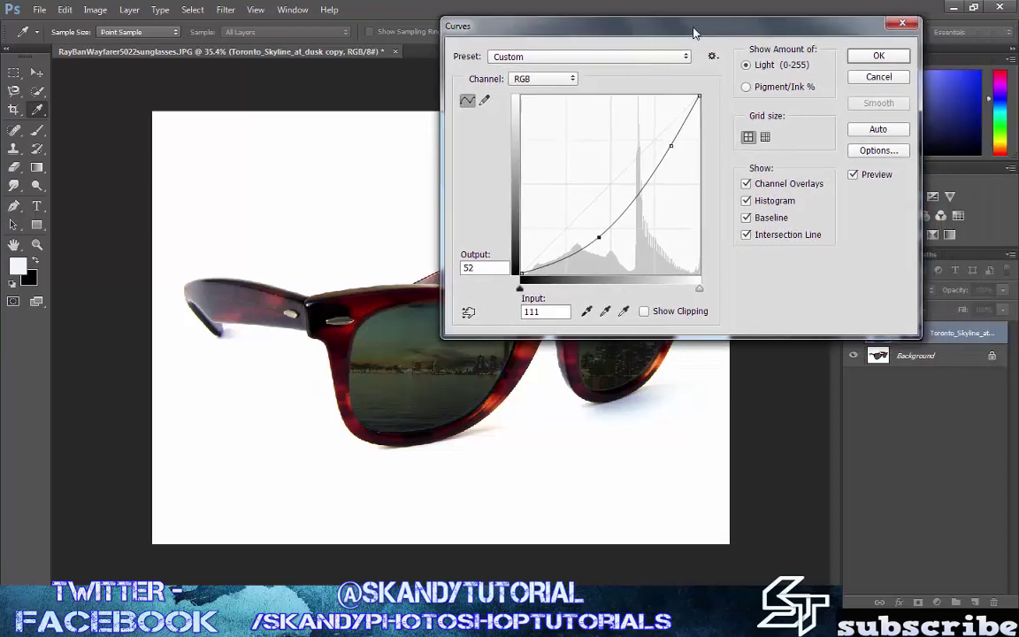
Step: Apply the Curves adjustment and open Image > Adjustments > Vibrance
click(877, 56)
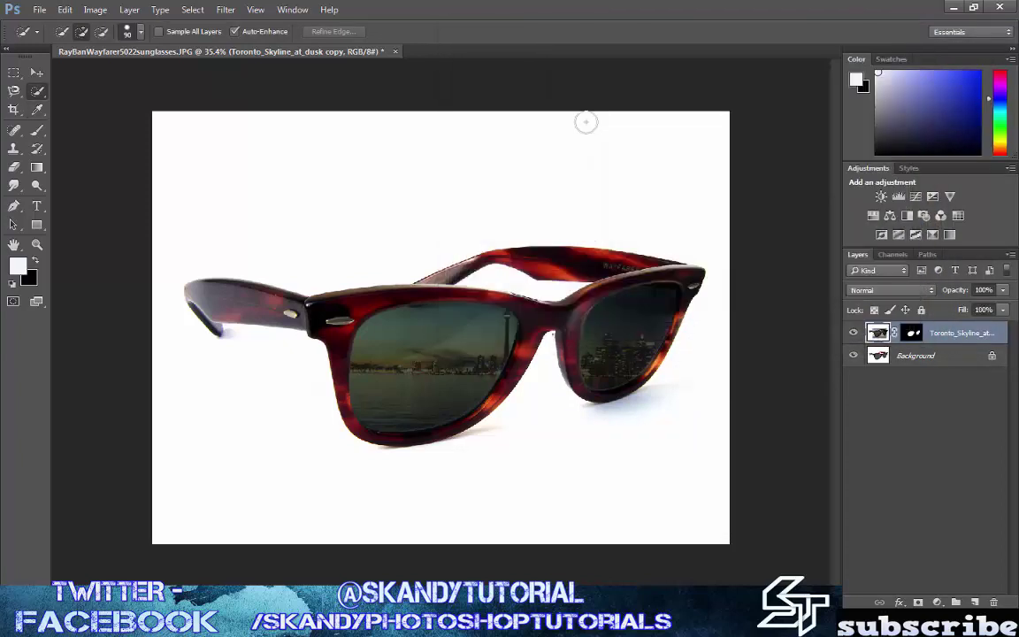
click(95, 10)
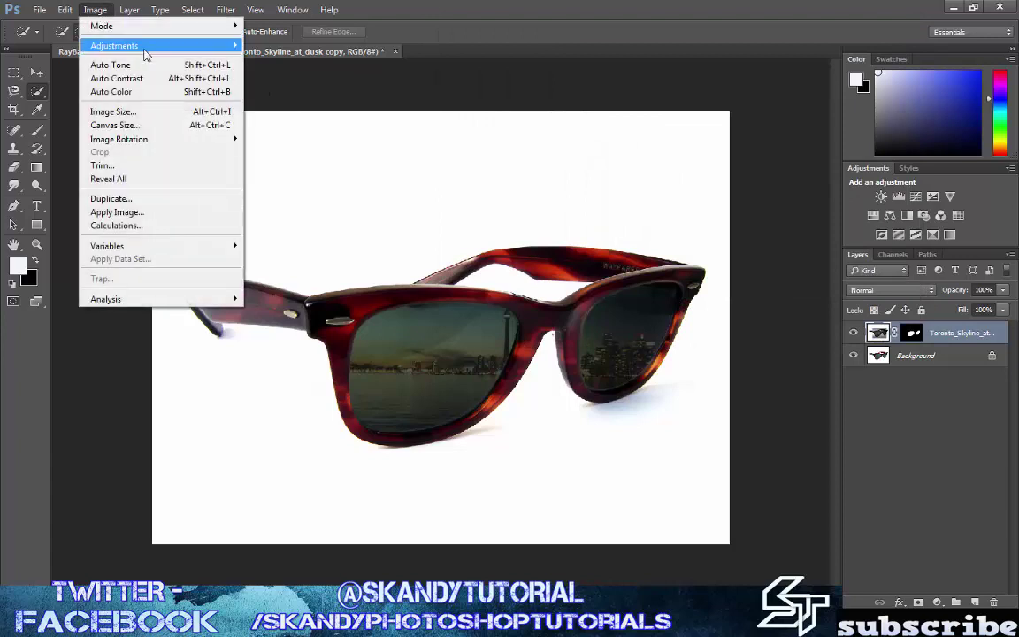
mouse_move(145, 52)
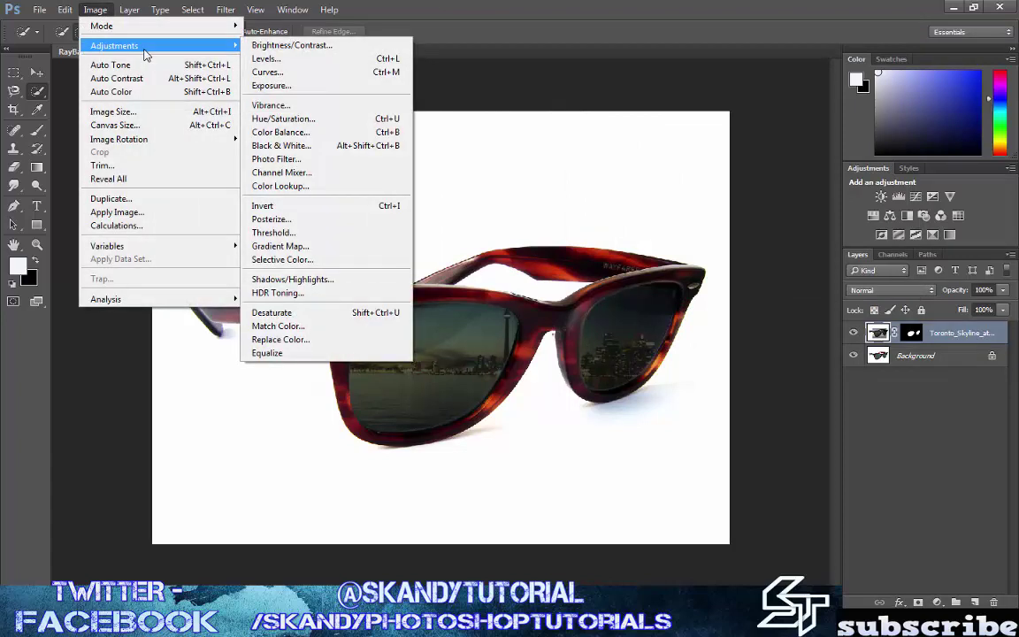
click(318, 104)
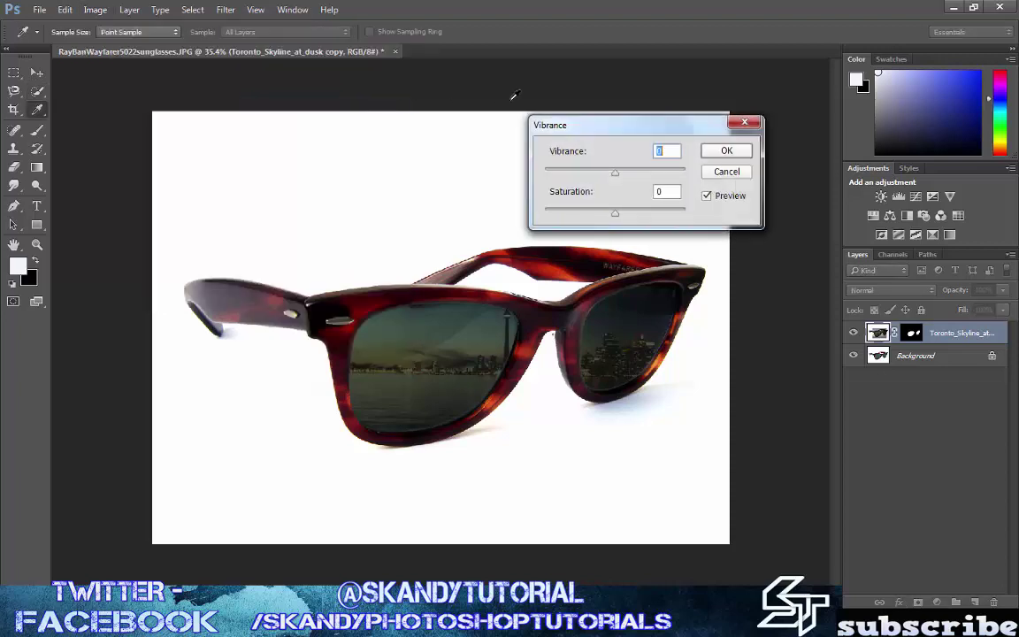
drag(650, 132, 727, 107)
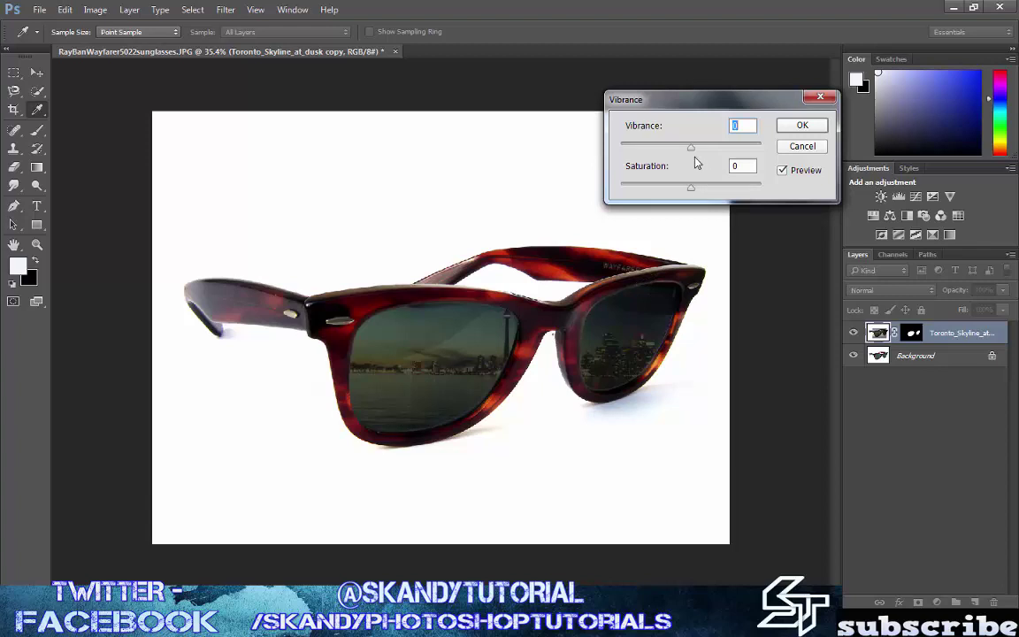
Step: Boost vibrance and saturation on the lens reflection, ending saturation at +18, and apply
drag(692, 148, 726, 157)
drag(692, 191, 710, 194)
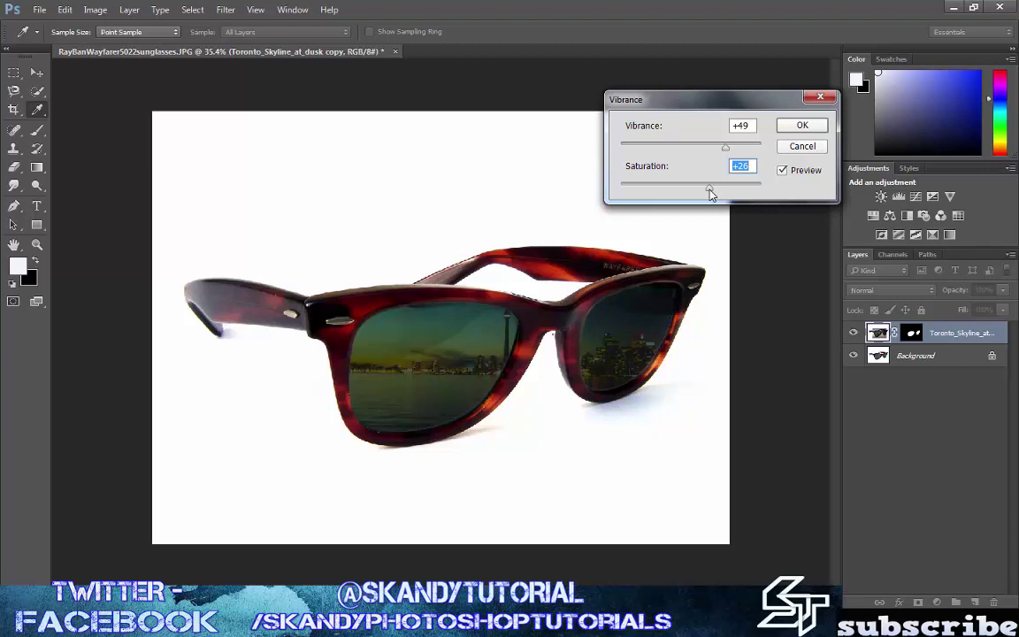
drag(710, 193, 686, 193)
drag(639, 145, 678, 154)
drag(684, 188, 725, 195)
click(801, 125)
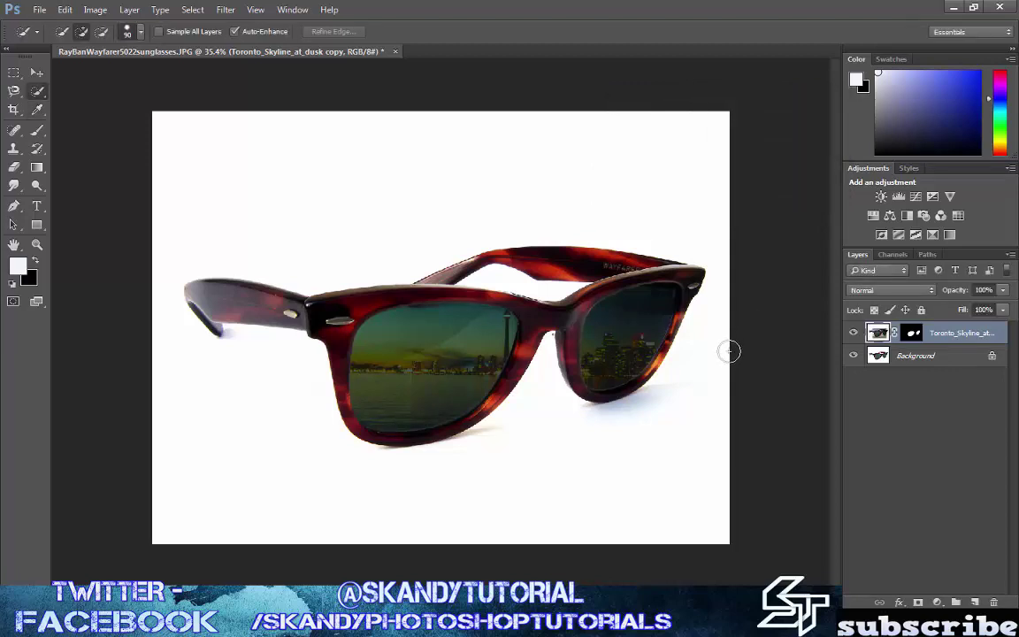
scroll(729, 351, down, 2)
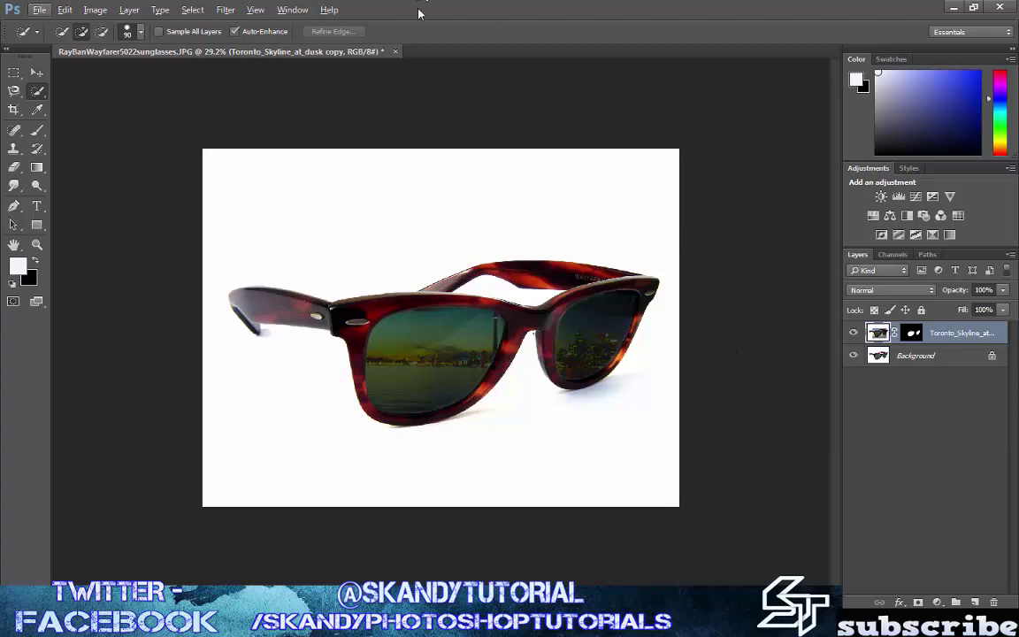
click(97, 10)
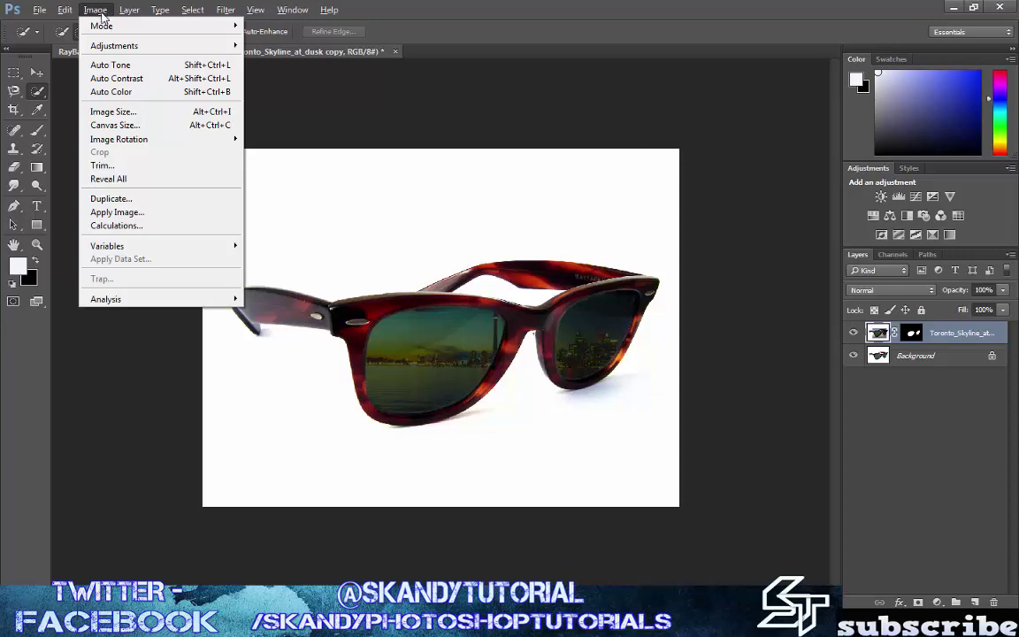
mouse_move(121, 47)
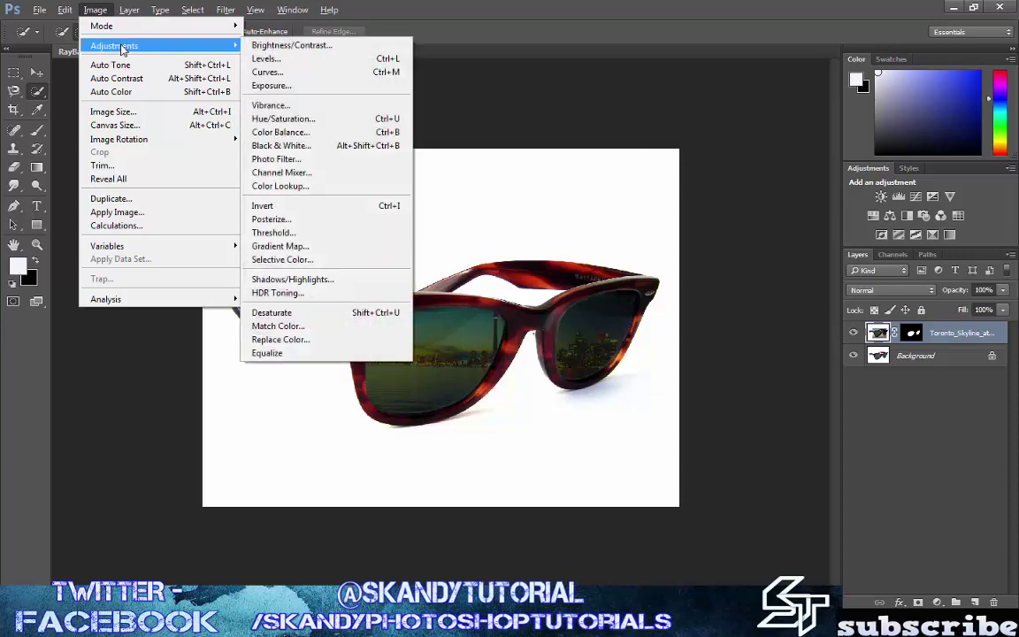
click(321, 120)
drag(758, 17, 867, 25)
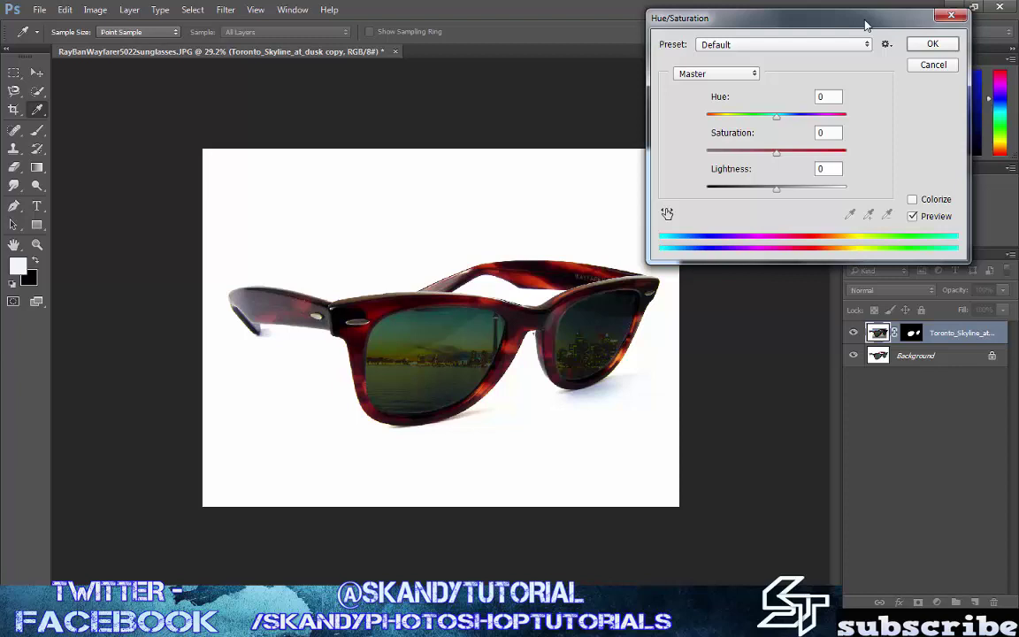
click(912, 199)
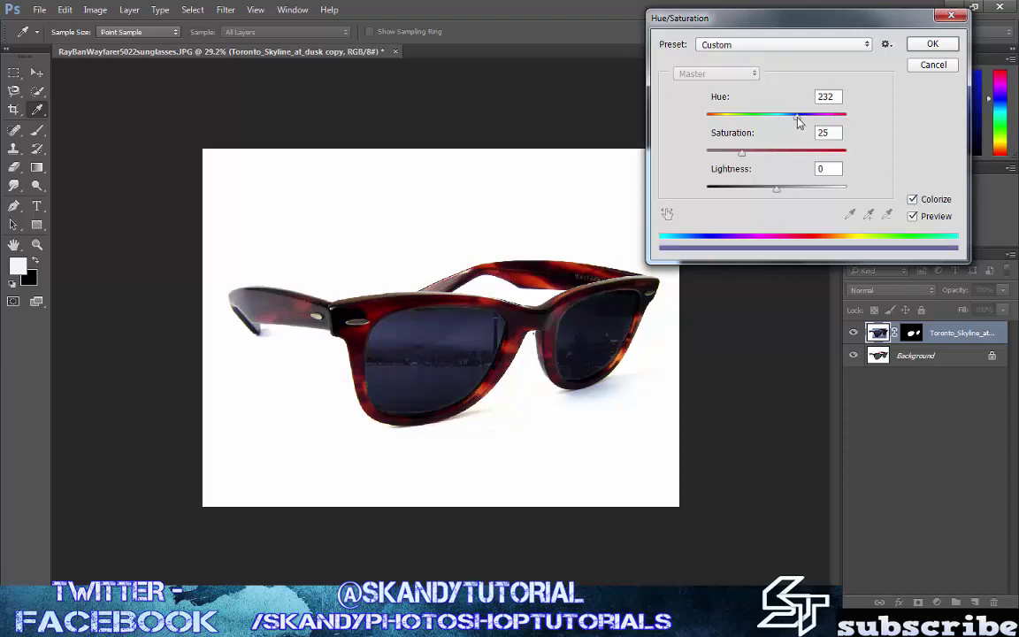
mouse_move(796, 117)
mouse_down()
mouse_move(727, 117)
mouse_move(821, 126)
mouse_move(740, 130)
mouse_move(844, 128)
mouse_move(698, 119)
mouse_move(758, 119)
mouse_up()
drag(743, 159, 871, 162)
drag(806, 160, 797, 119)
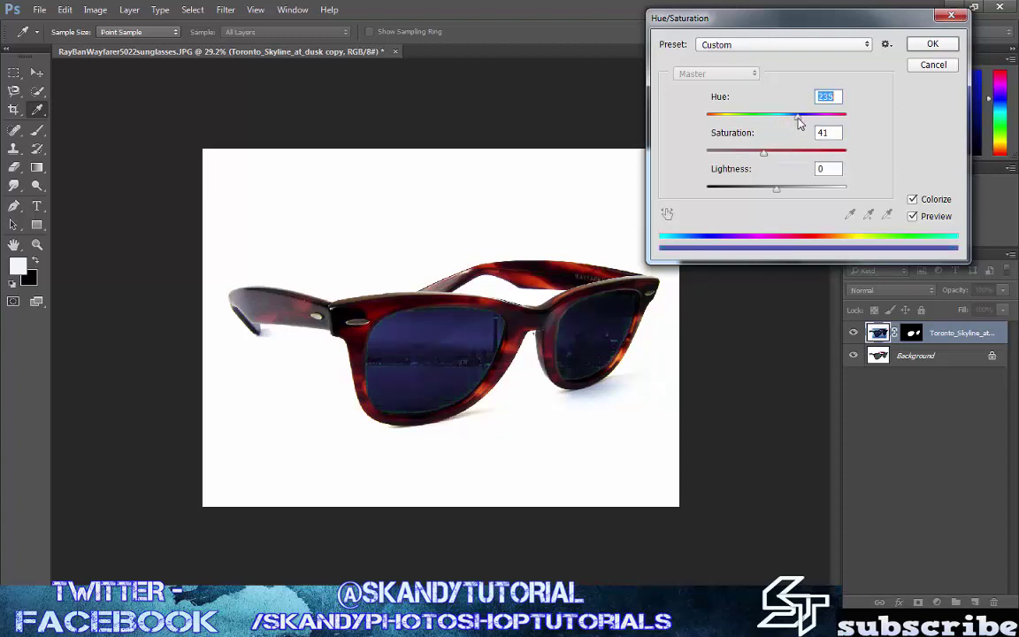
mouse_move(764, 152)
mouse_down()
mouse_move(875, 163)
mouse_move(760, 154)
mouse_up()
mouse_move(796, 114)
mouse_down()
mouse_move(750, 124)
mouse_move(784, 119)
mouse_up()
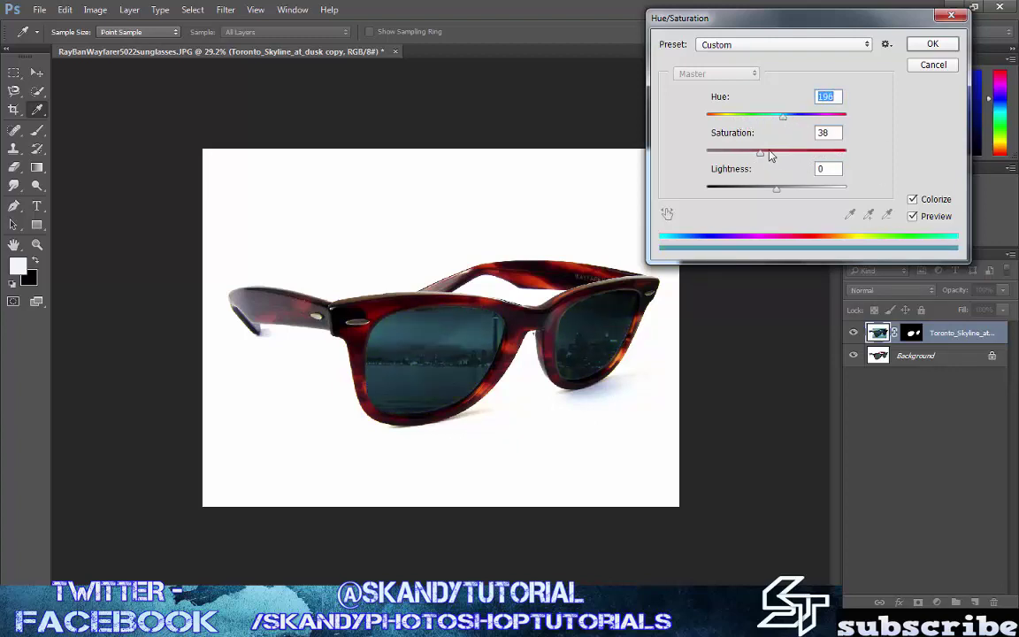
click(765, 158)
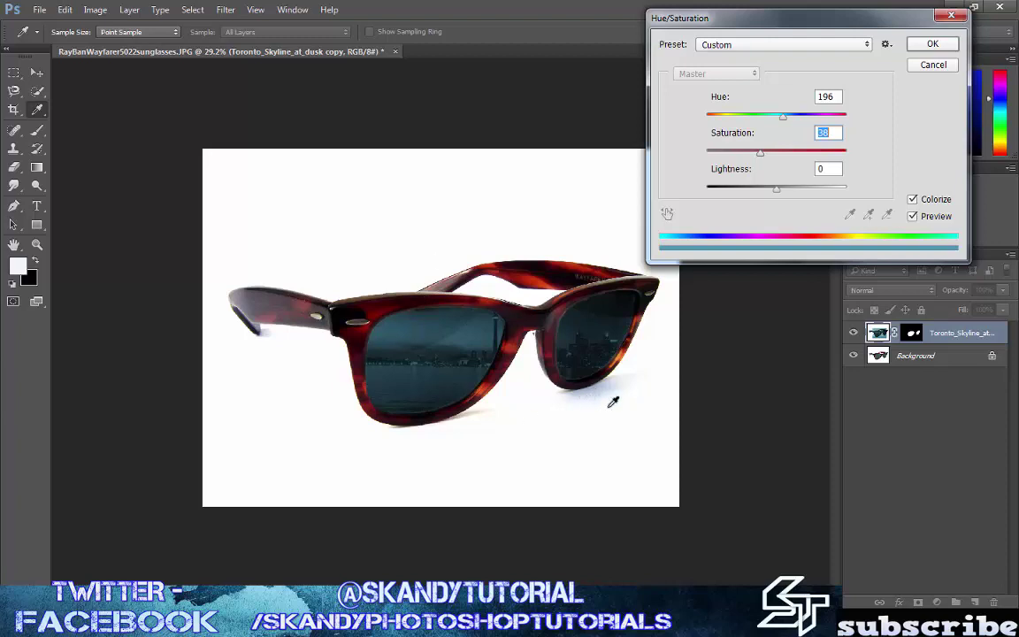
click(939, 65)
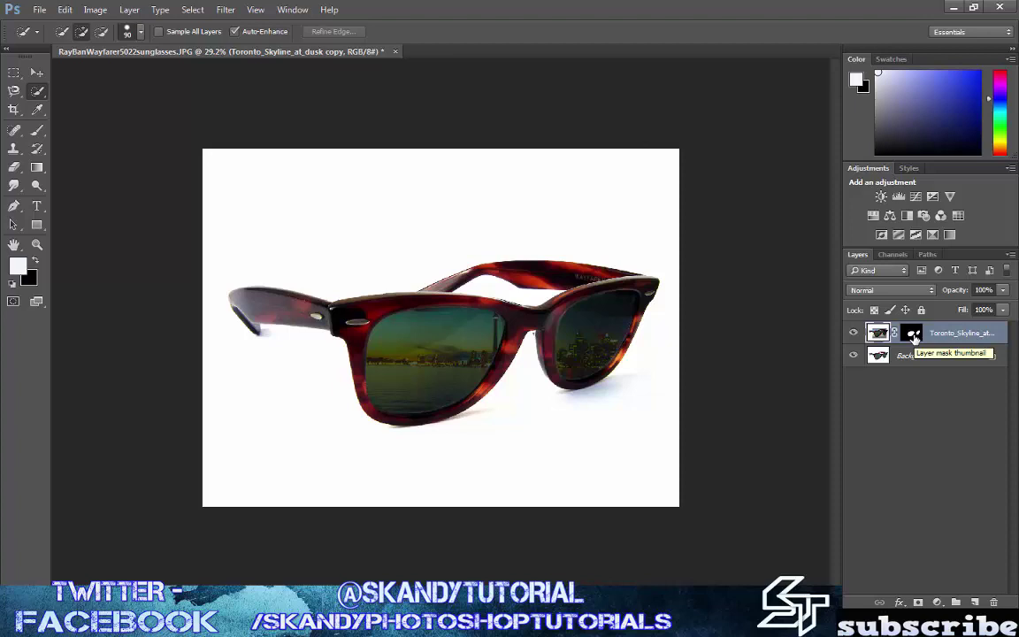
Step: Target the skyline layer's mask and check the Brush tool's flow and size/hardness settings
click(914, 336)
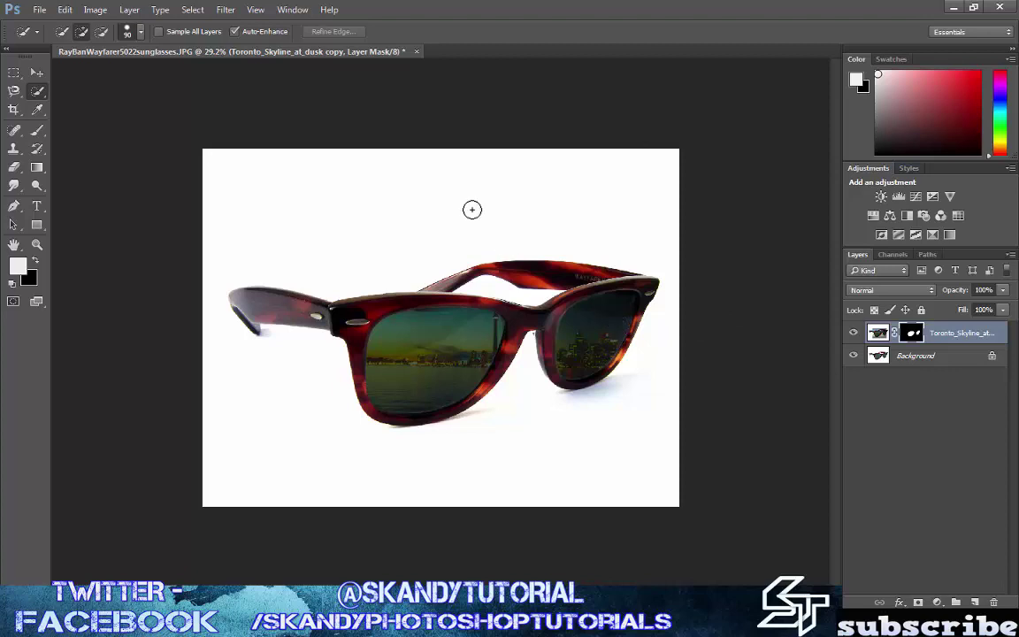
key(b)
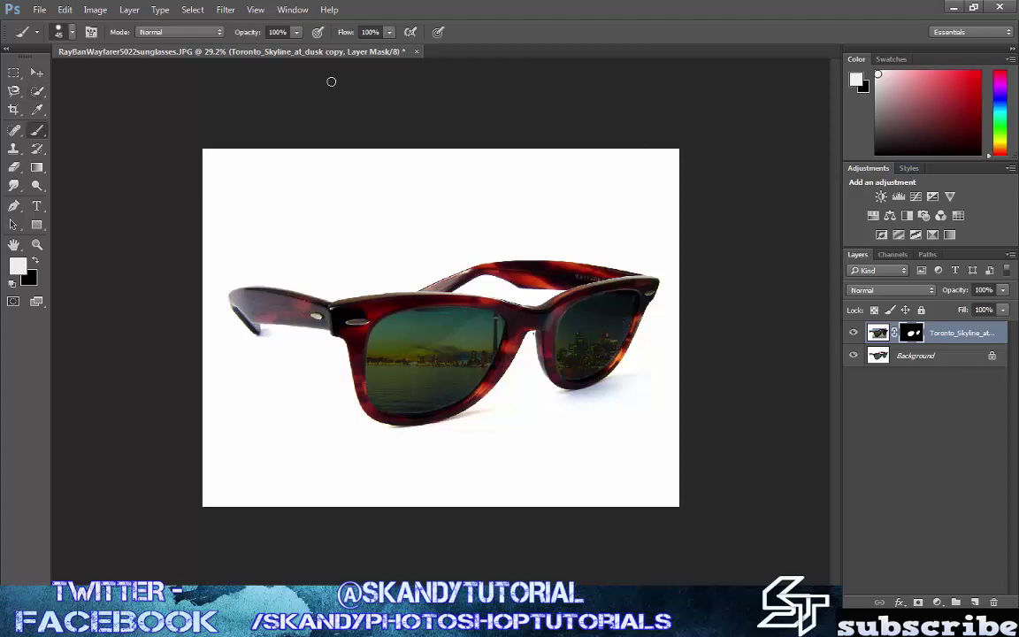
click(388, 33)
click(68, 34)
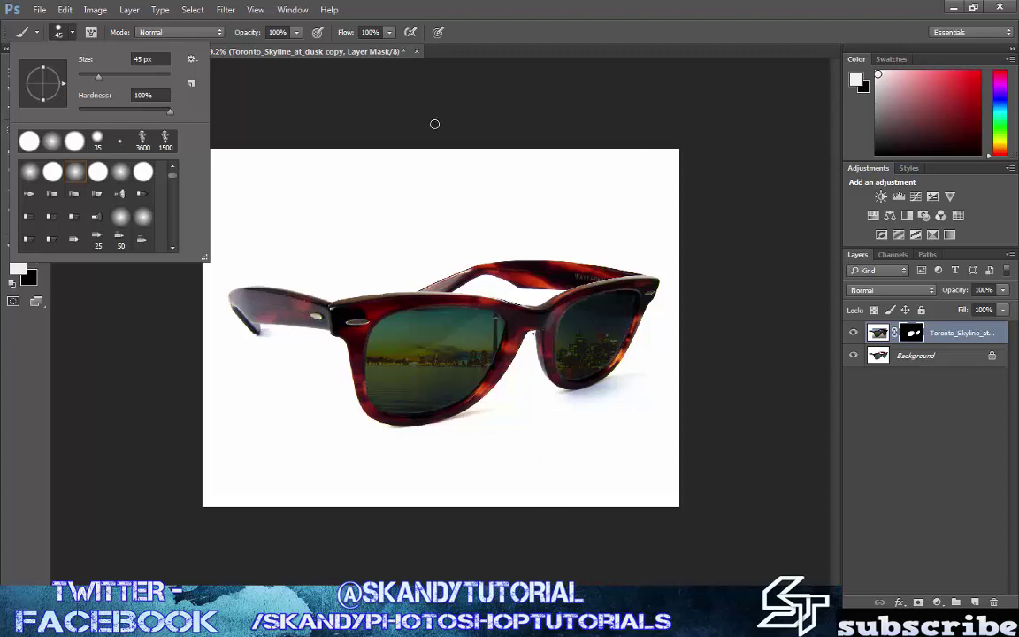
click(97, 11)
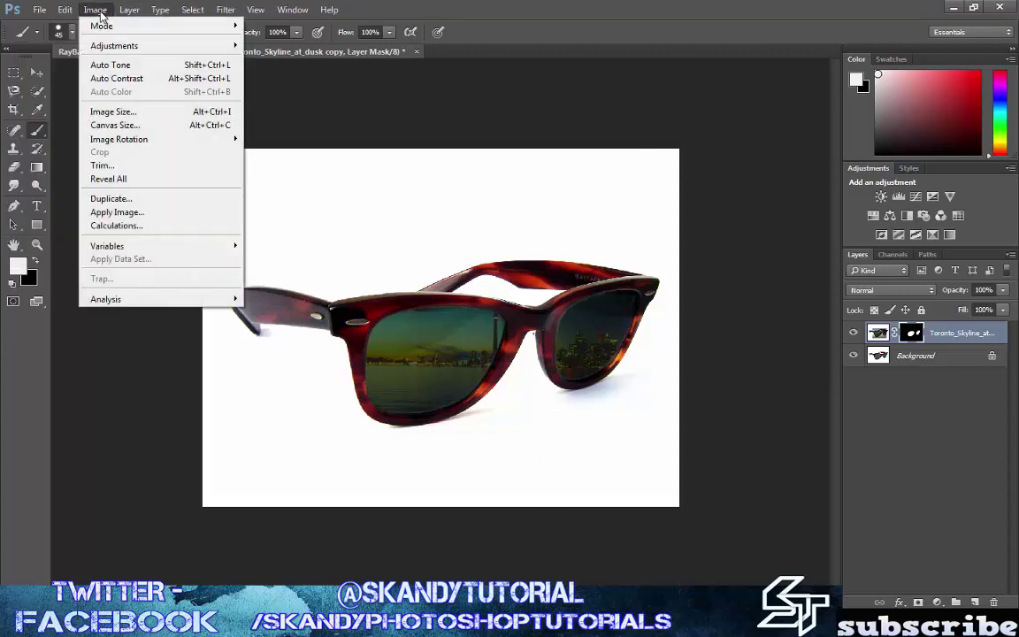
mouse_move(134, 49)
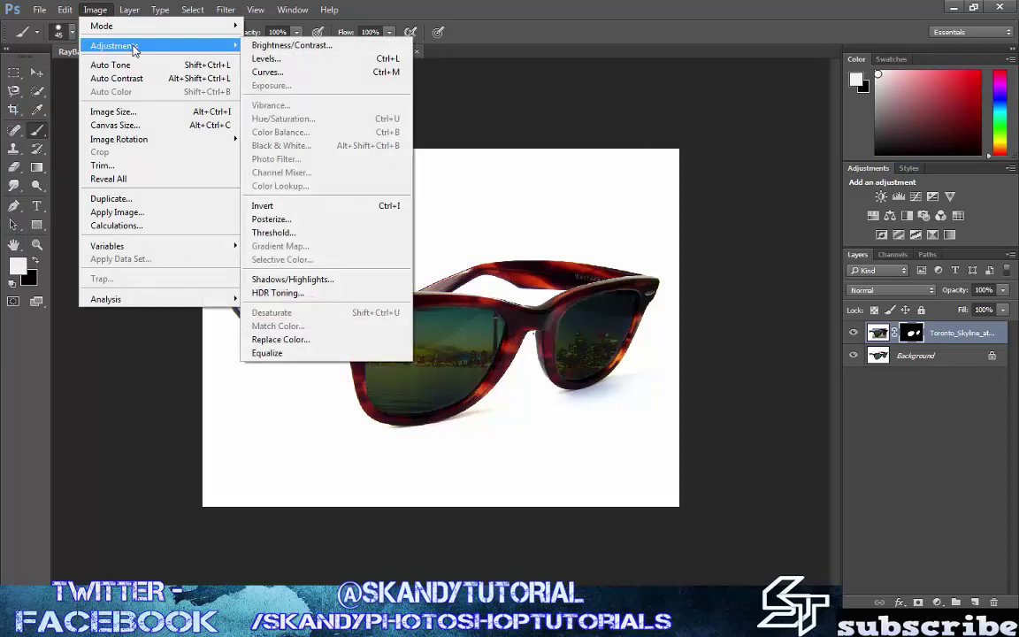
mouse_move(223, 9)
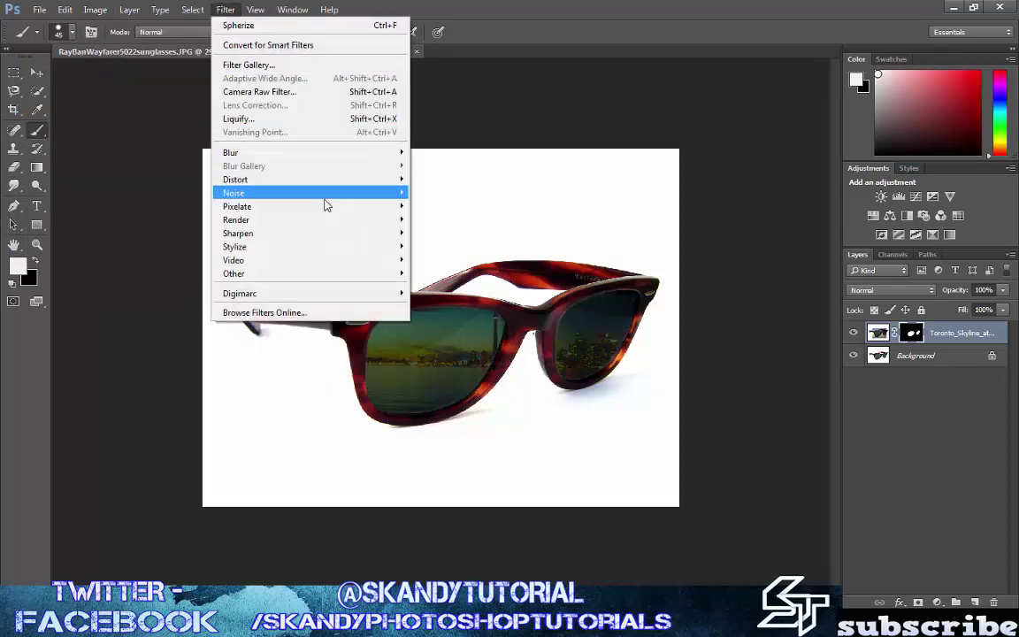
mouse_move(336, 207)
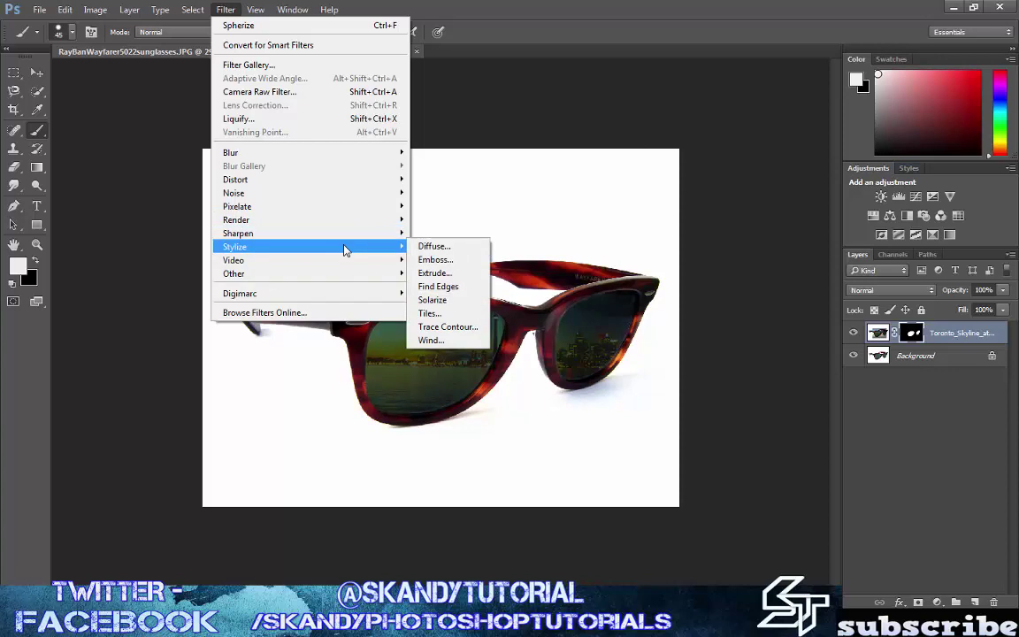
mouse_move(351, 188)
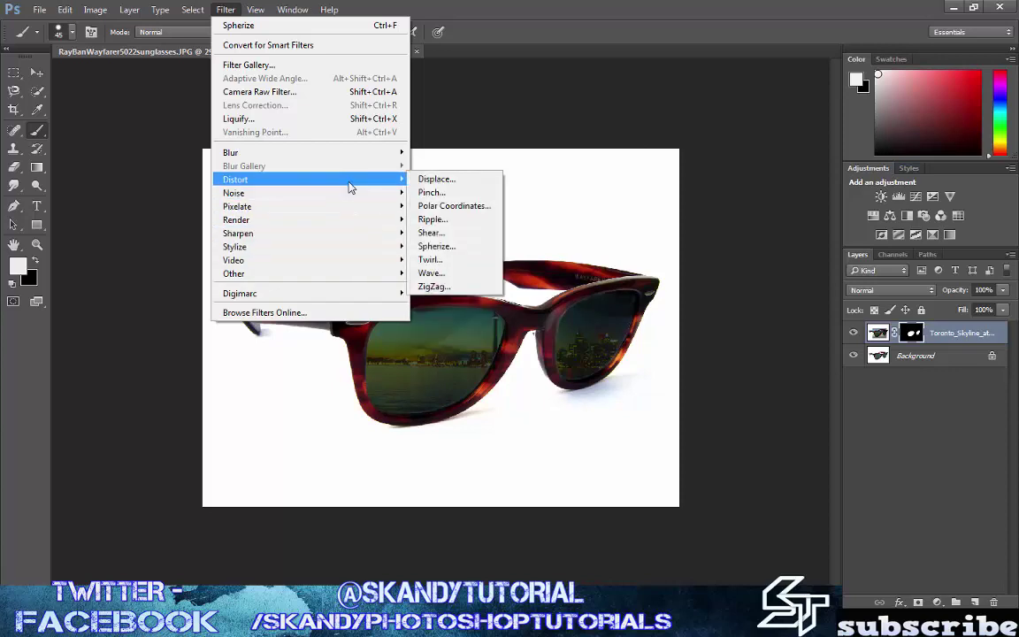
click(450, 248)
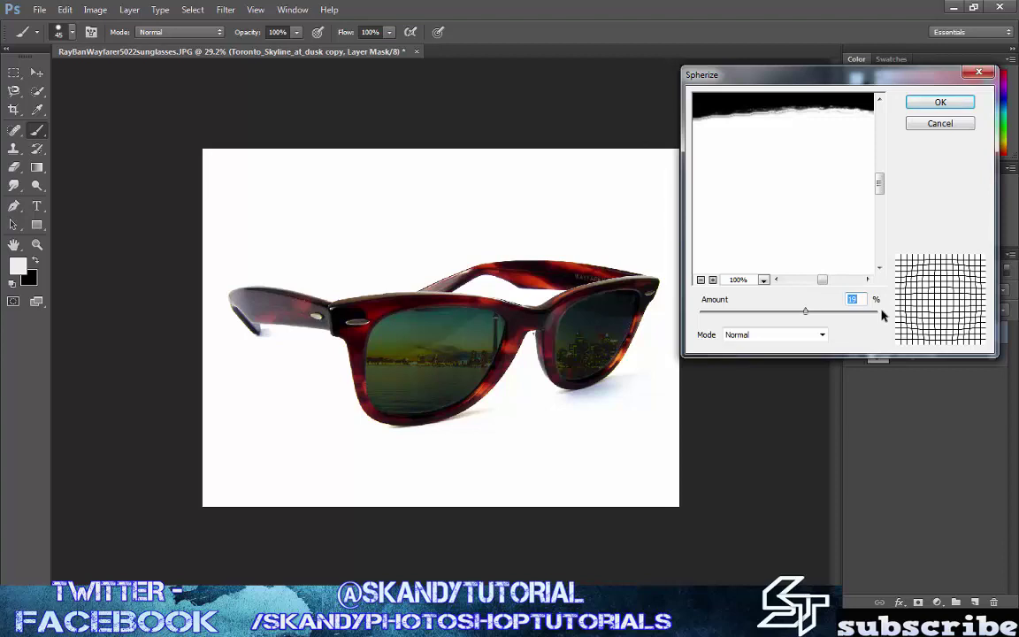
drag(803, 311, 766, 318)
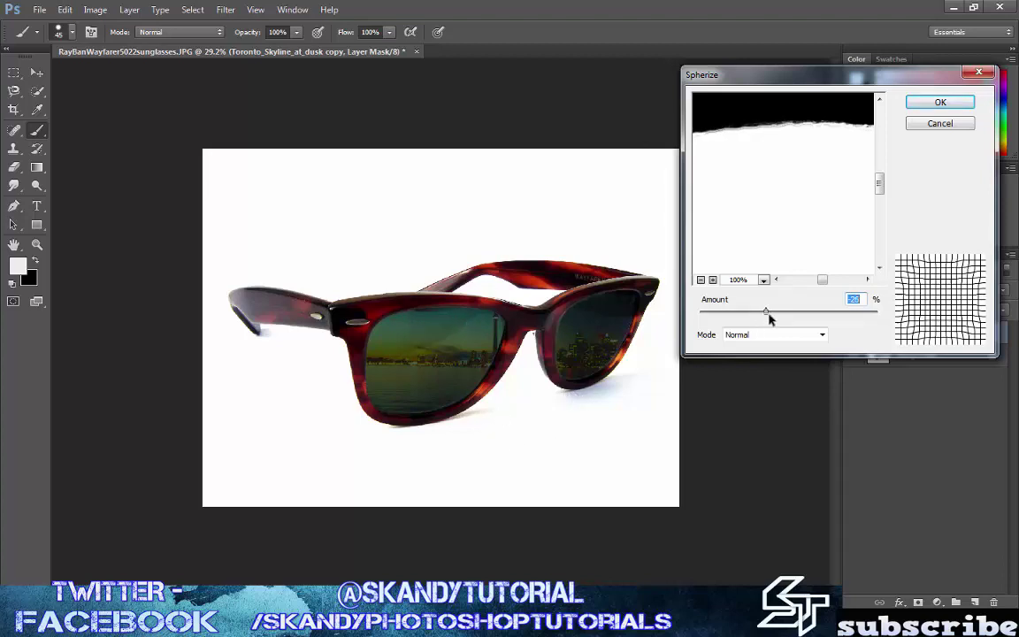
drag(765, 310, 789, 313)
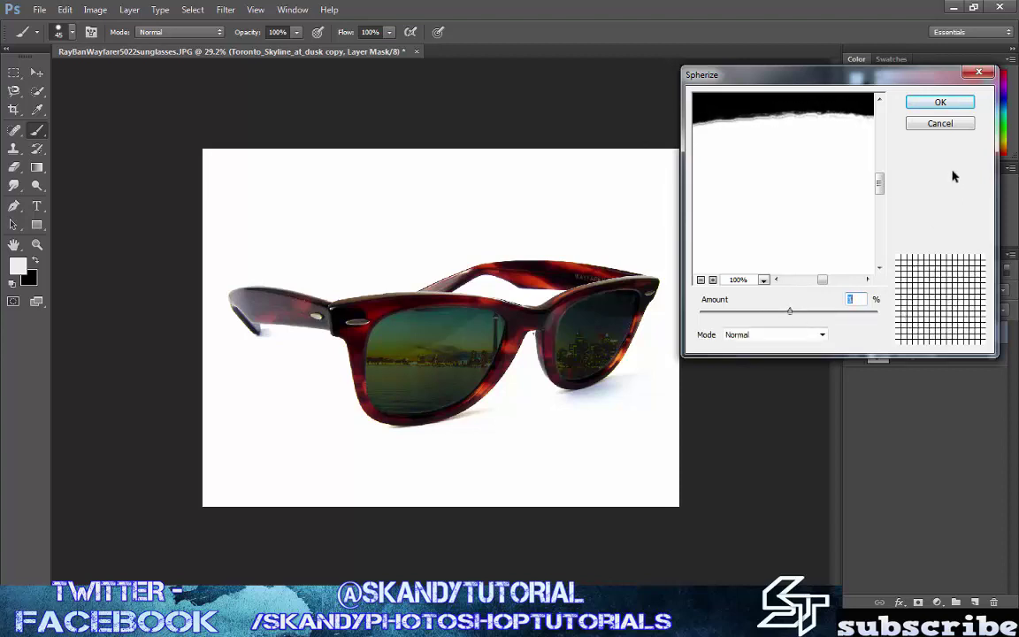
click(952, 127)
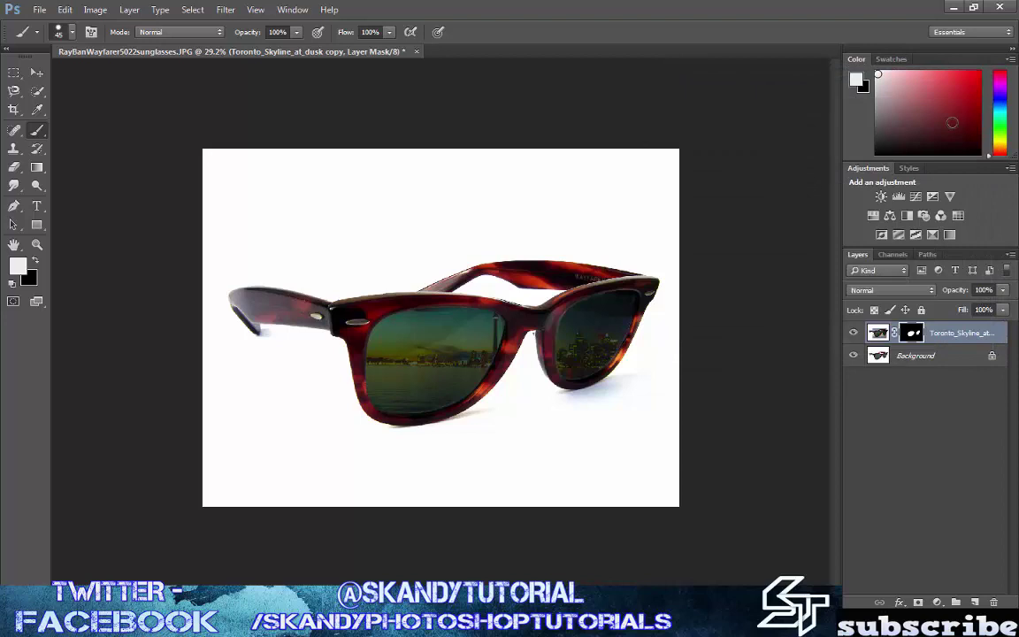